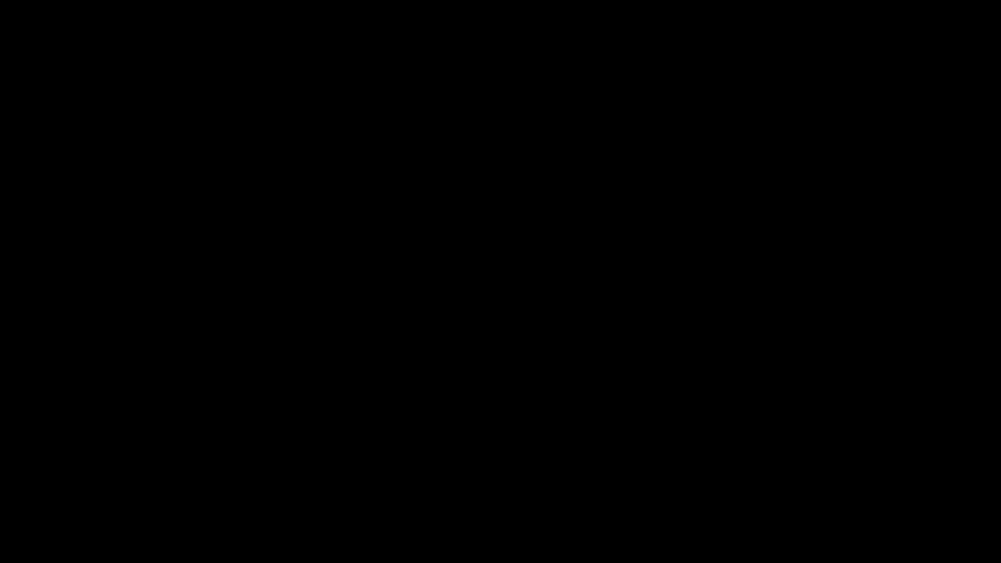
Copy C2:H21 and paste it back as static values, replacing the RANDBETWEEN formulas.
key(ctrl+c)
key(ctrl+q)
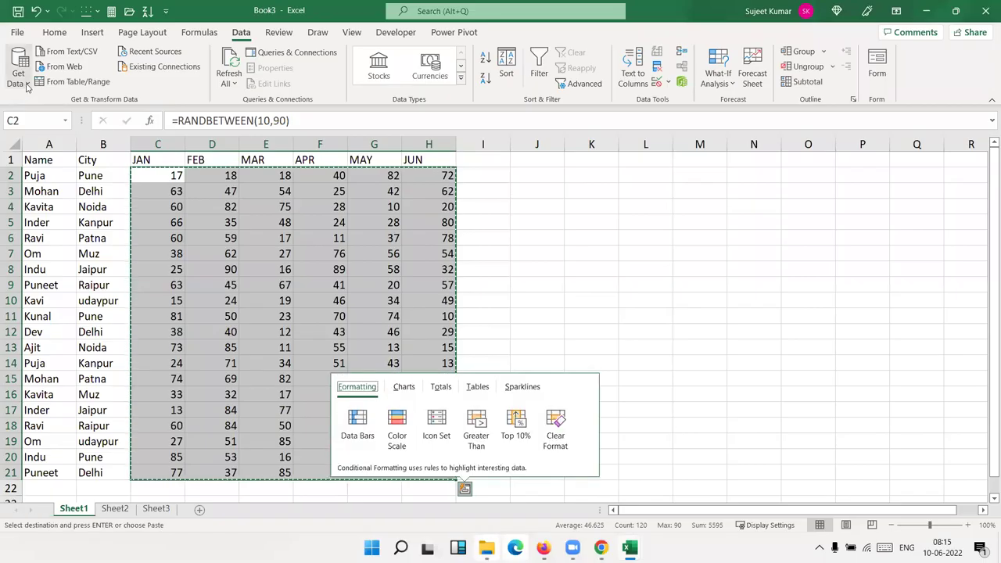
click(54, 32)
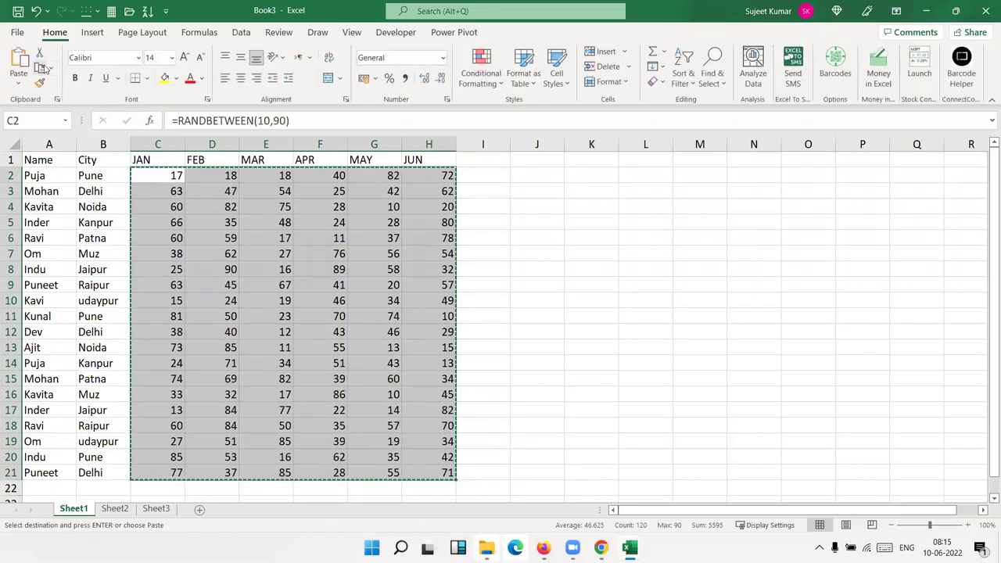
click(12, 88)
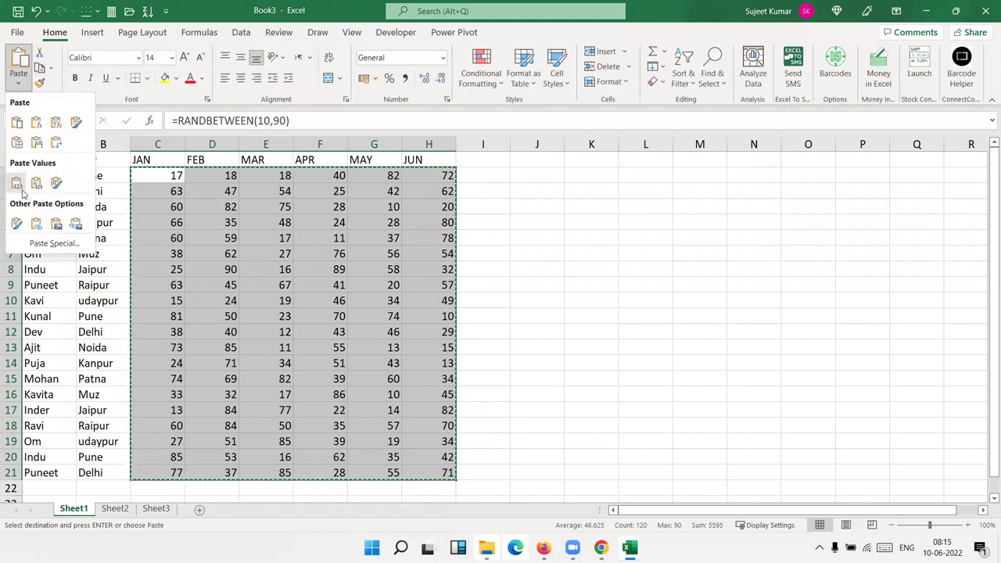
click(15, 184)
click(265, 269)
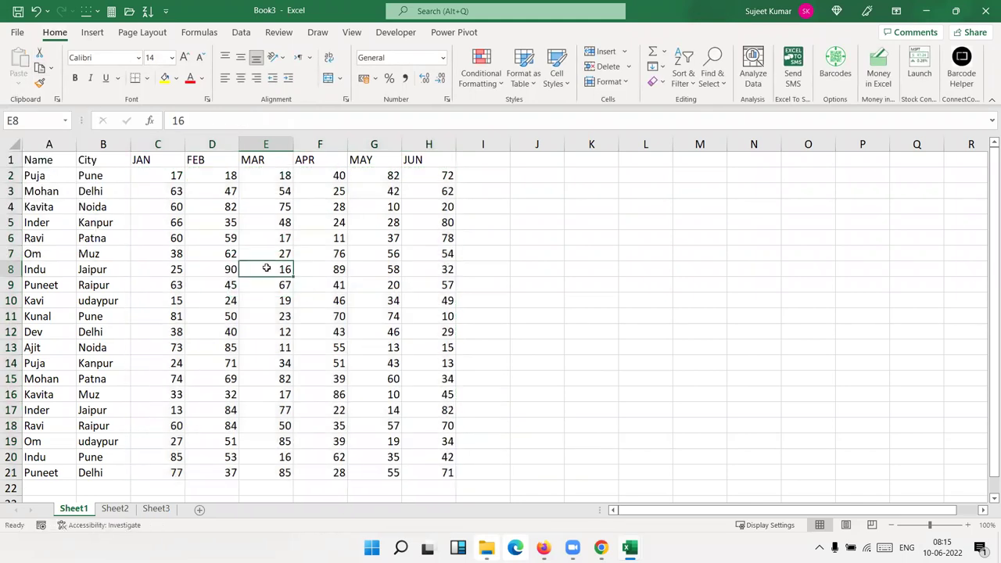
Copy the Name, City, APR and JUN headers into L1:O1.
click(36, 163)
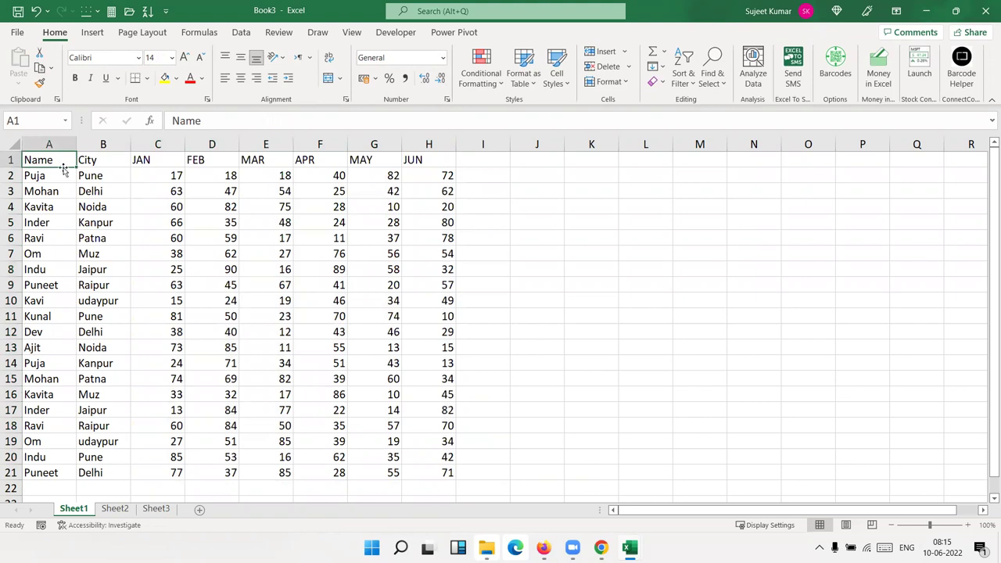
key(ctrl+shift+l)
key(ctrl+shift+l)
ctrl+click(115, 162)
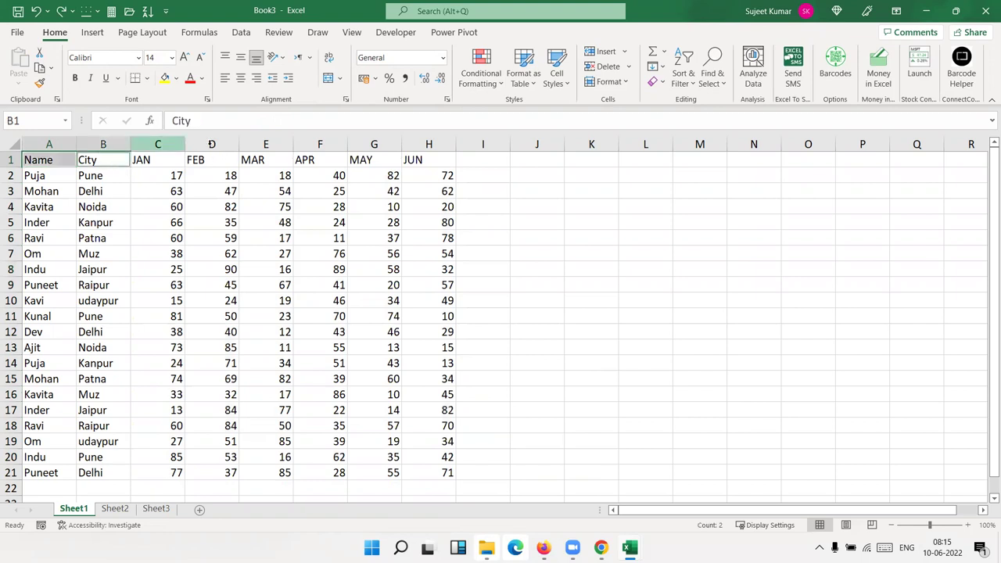
ctrl+click(330, 160)
ctrl+click(431, 162)
key(ctrl+c)
click(661, 162)
key(ctrl+v)
key(Escape)
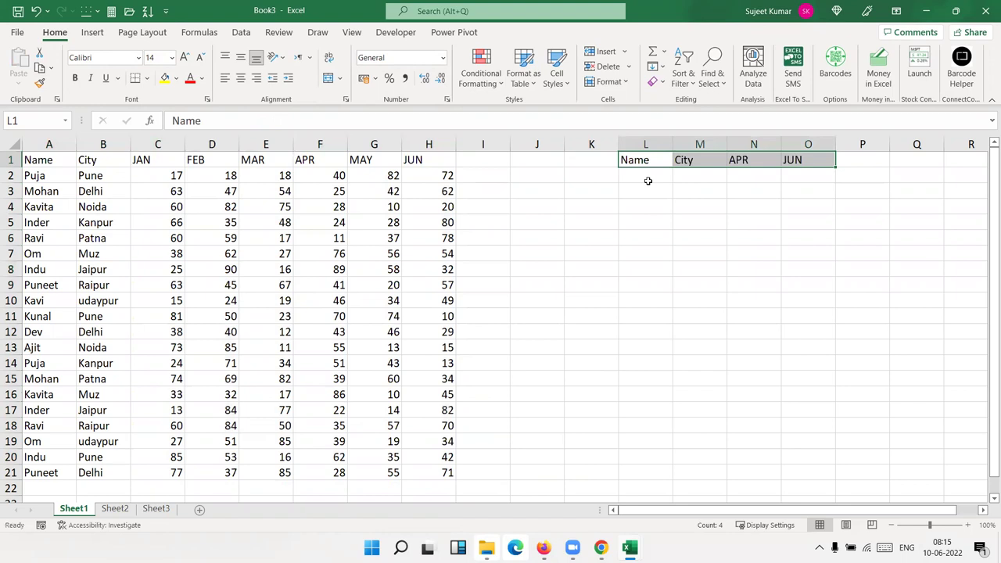
Enter Puja and OM under Name in L2:L3, and >50 under APR in N2.
click(648, 179)
text(Puja)
key(Return)
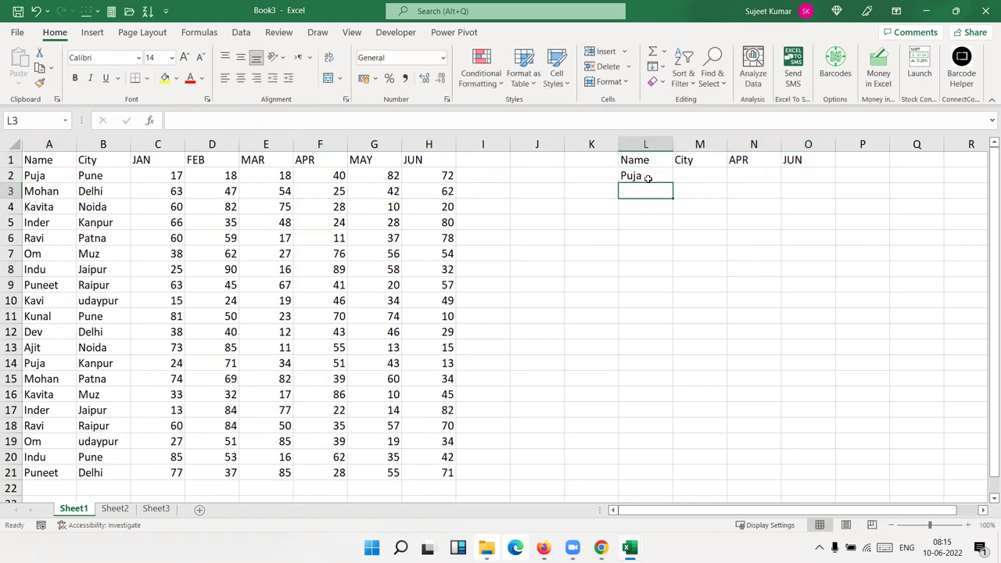
text(OM)
key(Return)
key(Up)
key(Up)
key(Right)
key(Right)
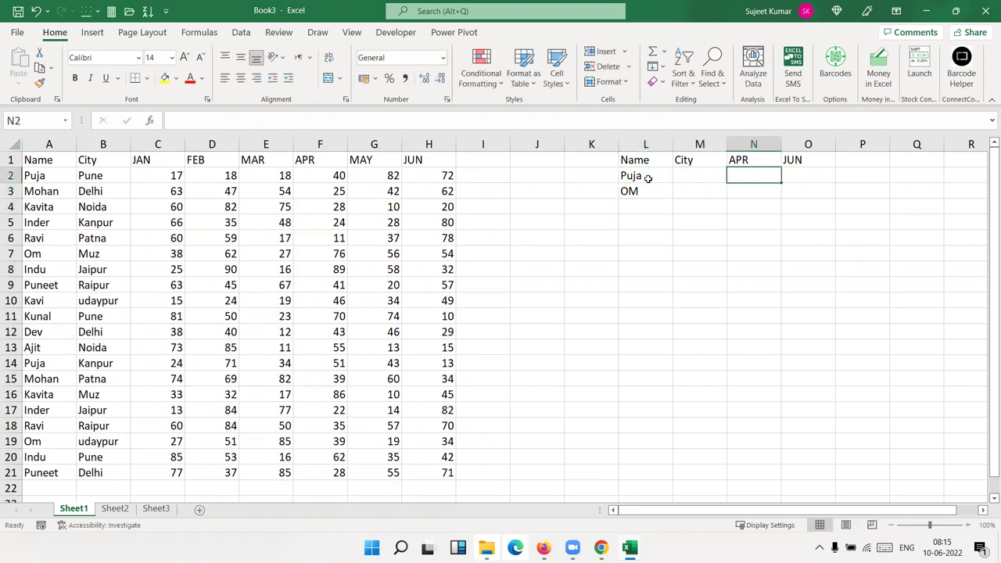
text(>50)
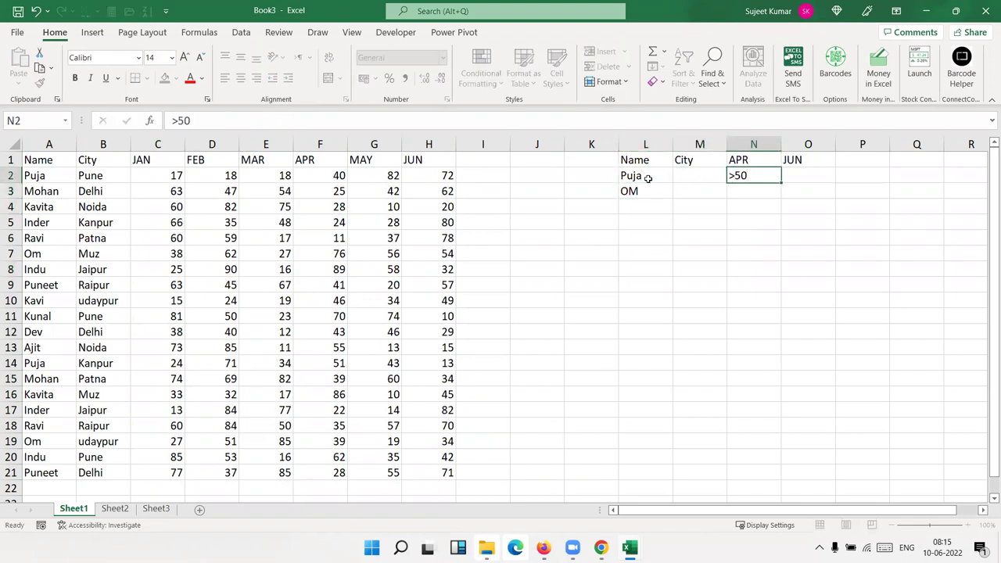
key(Return)
Add criteria <80 under JUN in O3, Muz under City in M4, and >60 in N5.
key(Right)
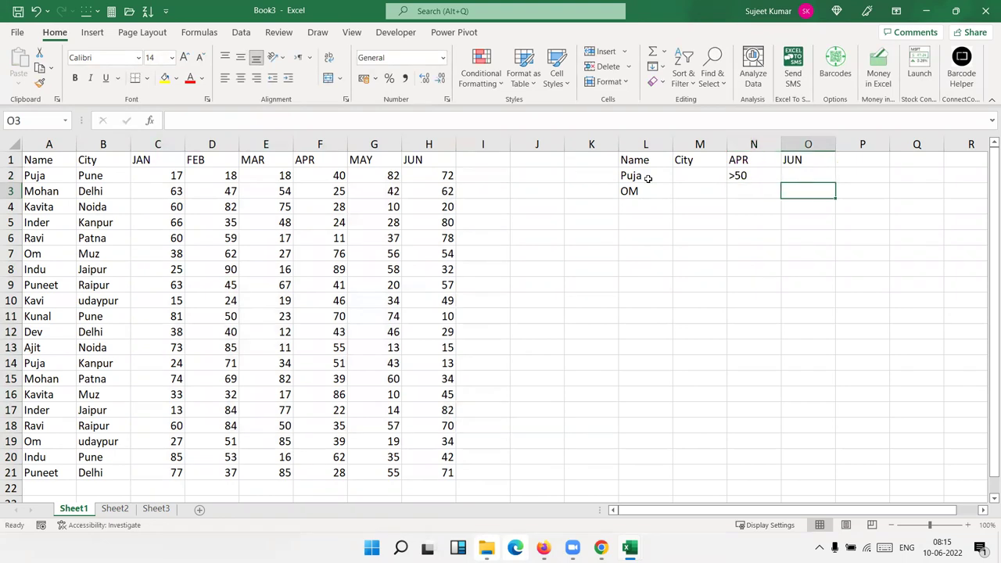
text(<80)
key(Return)
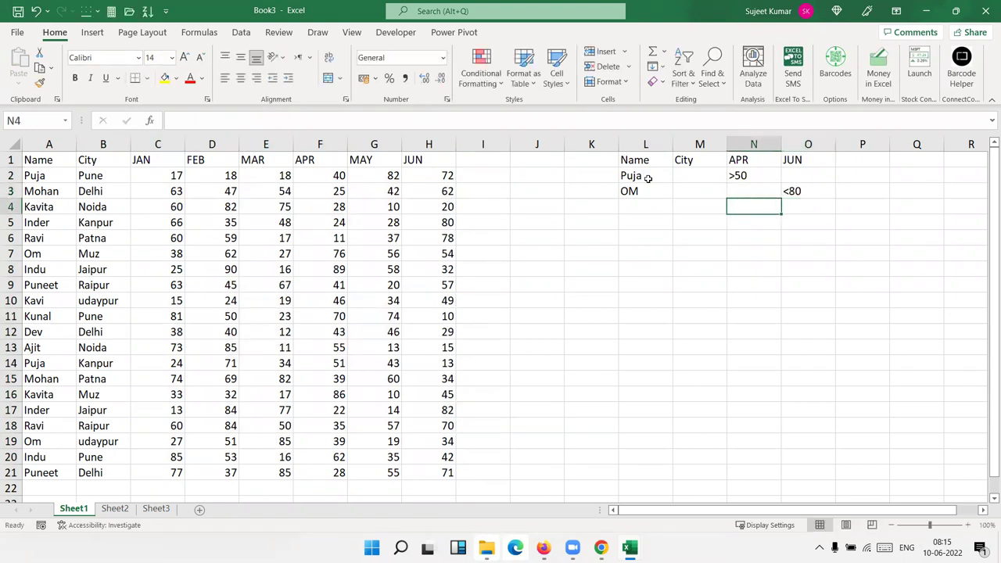
key(Left)
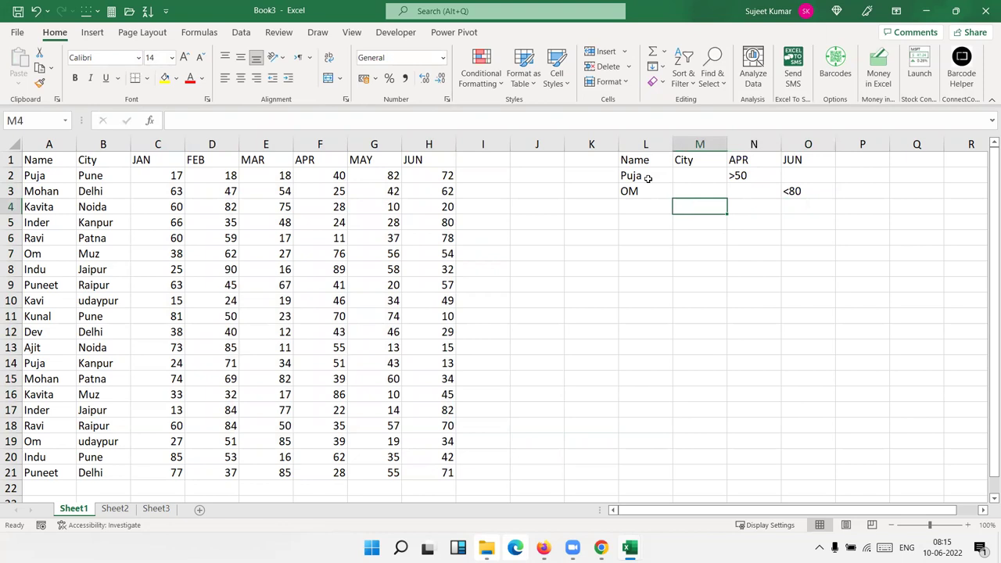
text(Muz)
key(Return)
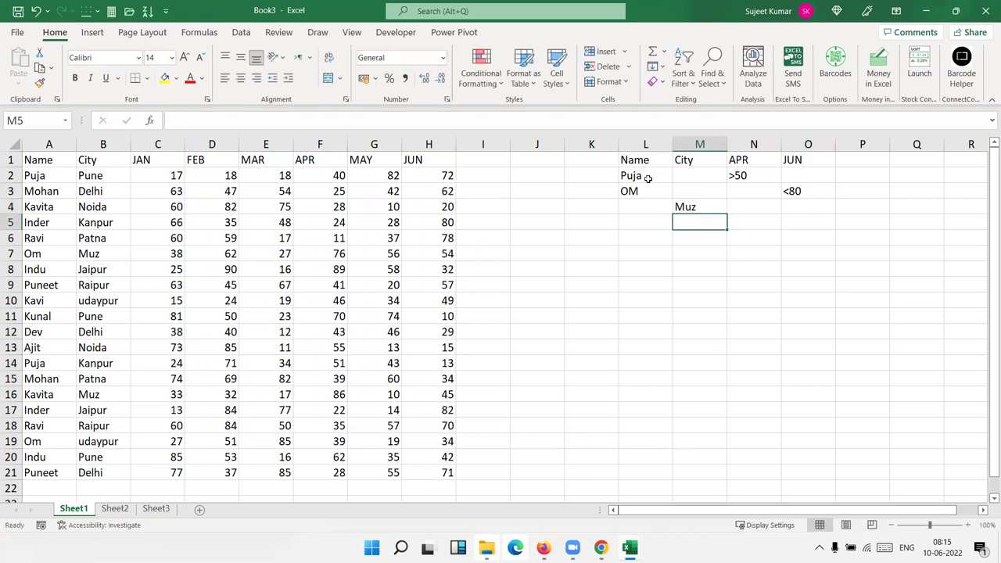
key(Right)
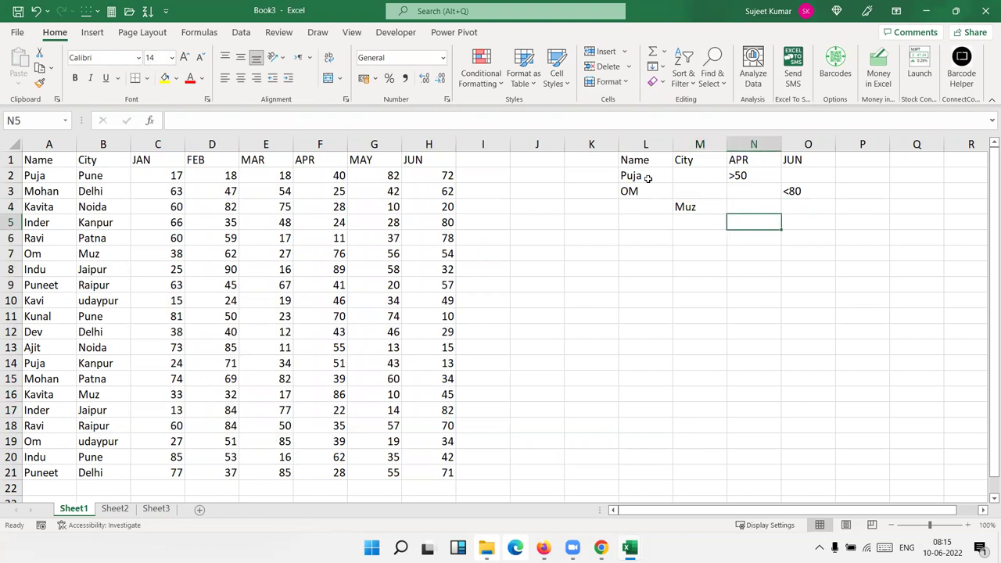
text(>60)
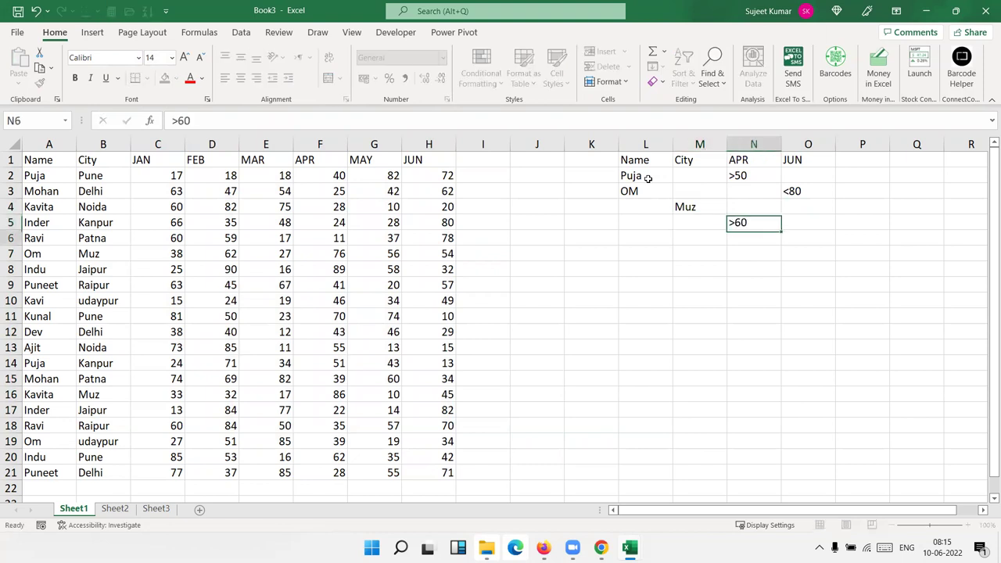
key(Return)
key(Up)
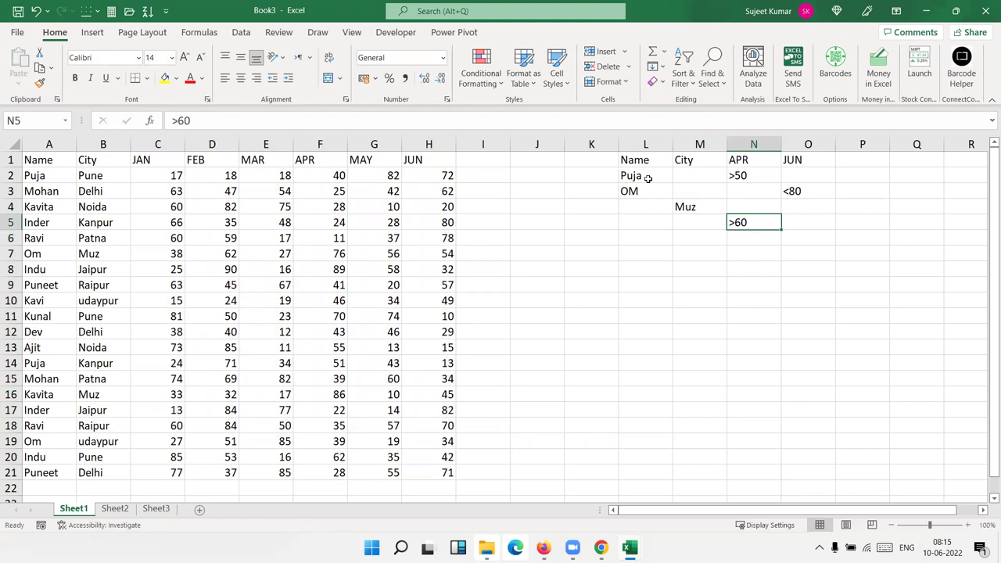
Filter A1:H21 in place with Advanced Filter using criteria range L1:O5, leaving 7 records.
drag(647, 177, 798, 218)
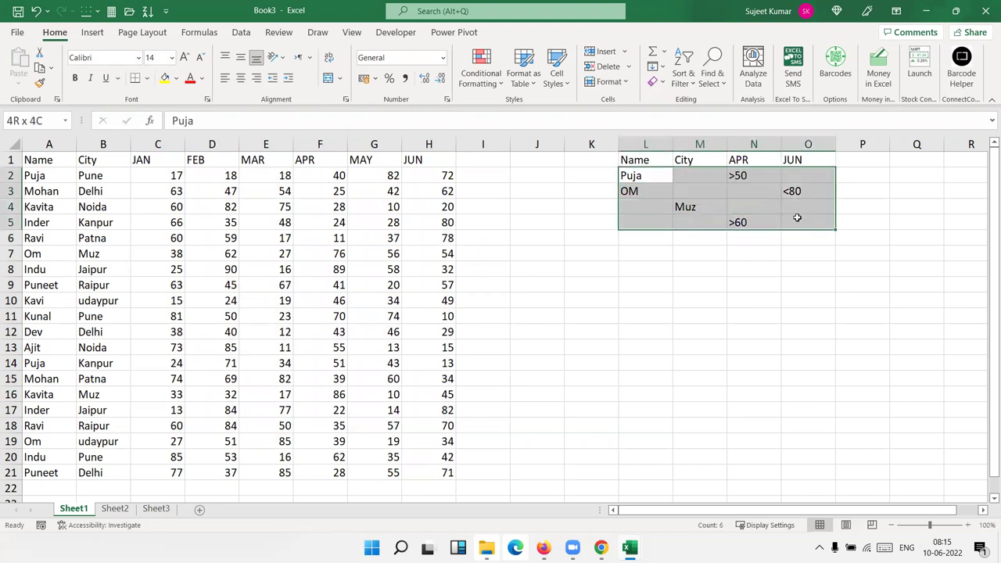
click(644, 284)
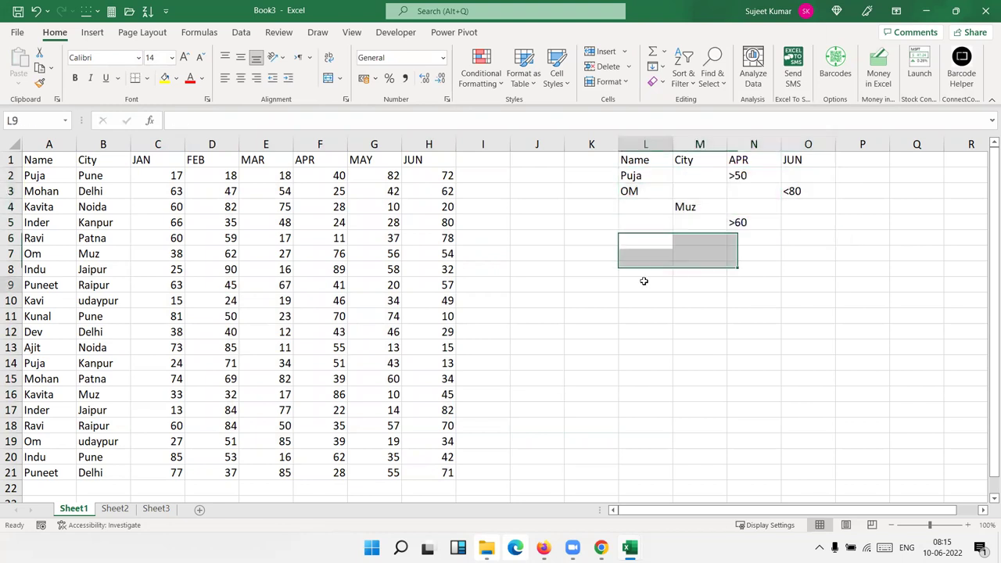
click(53, 162)
key(ctrl+a)
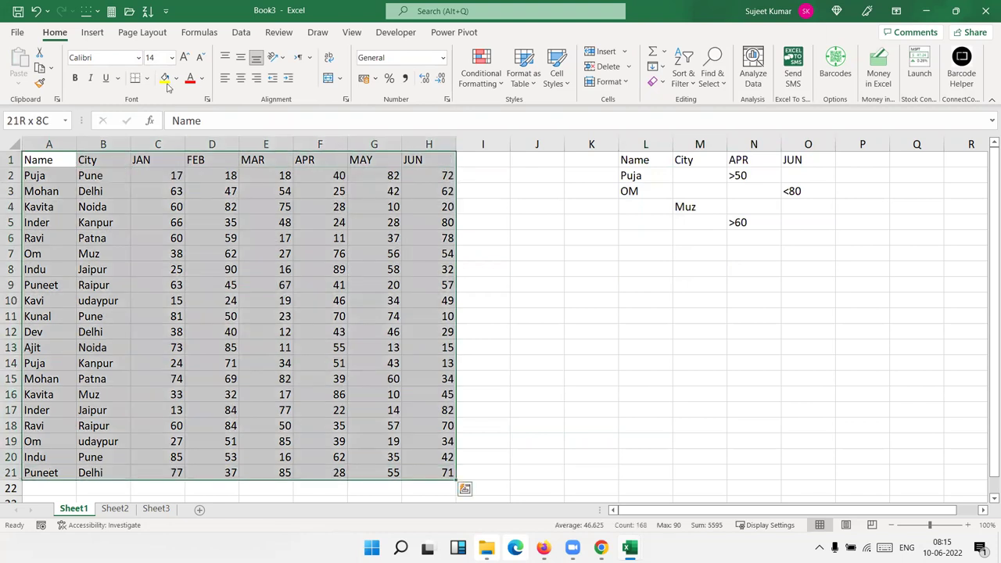
click(241, 32)
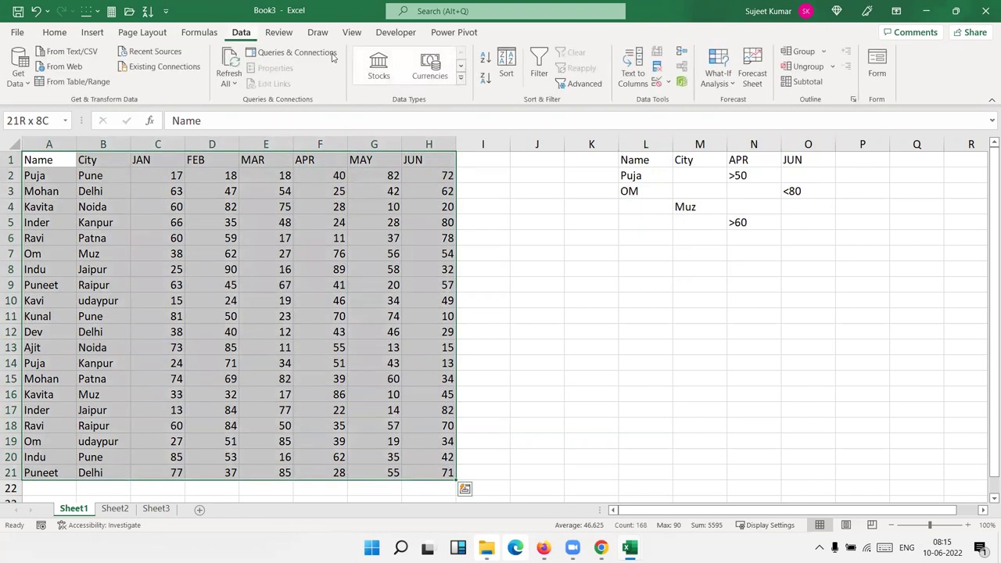
click(572, 87)
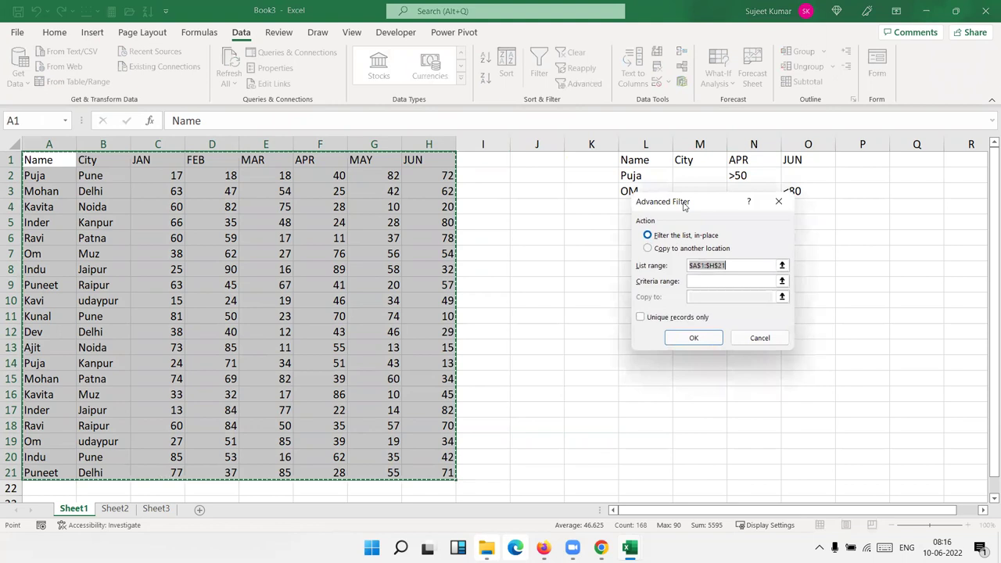
drag(684, 205, 490, 194)
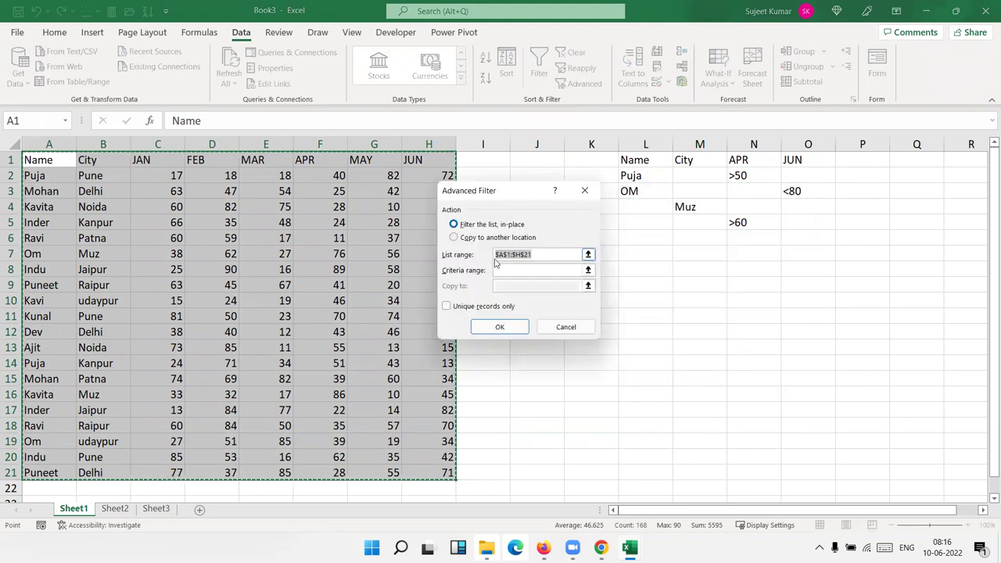
click(503, 270)
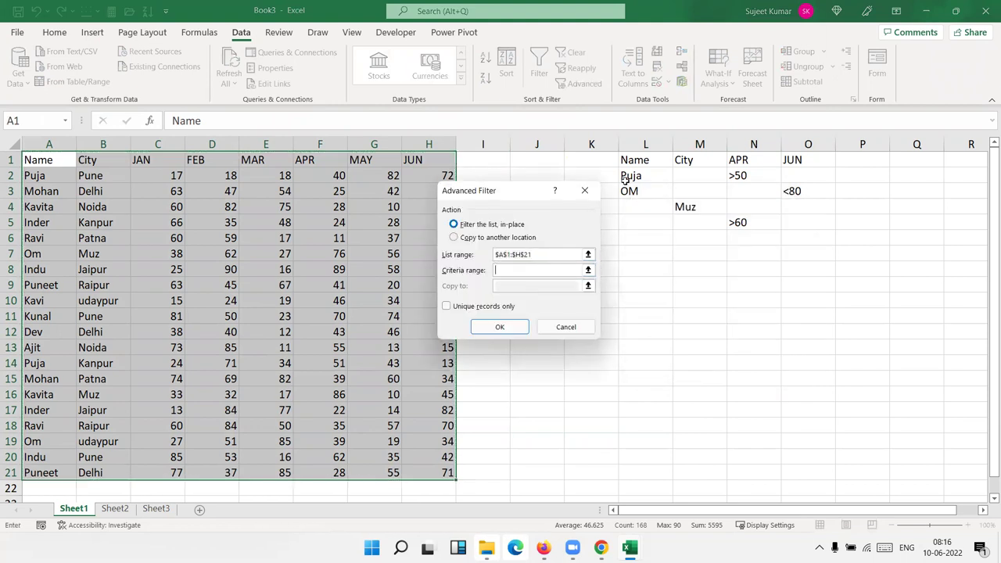
drag(637, 159, 793, 224)
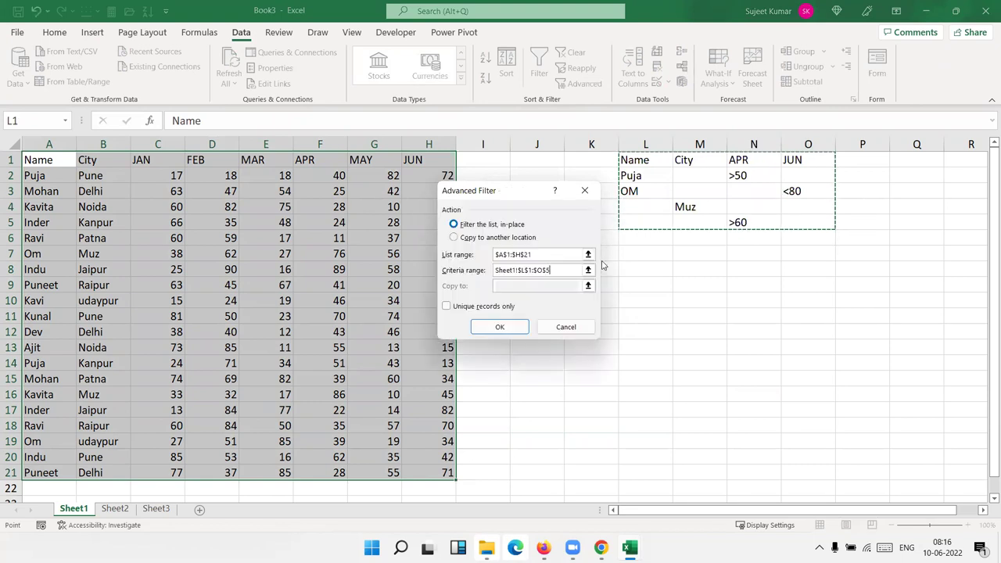
click(507, 326)
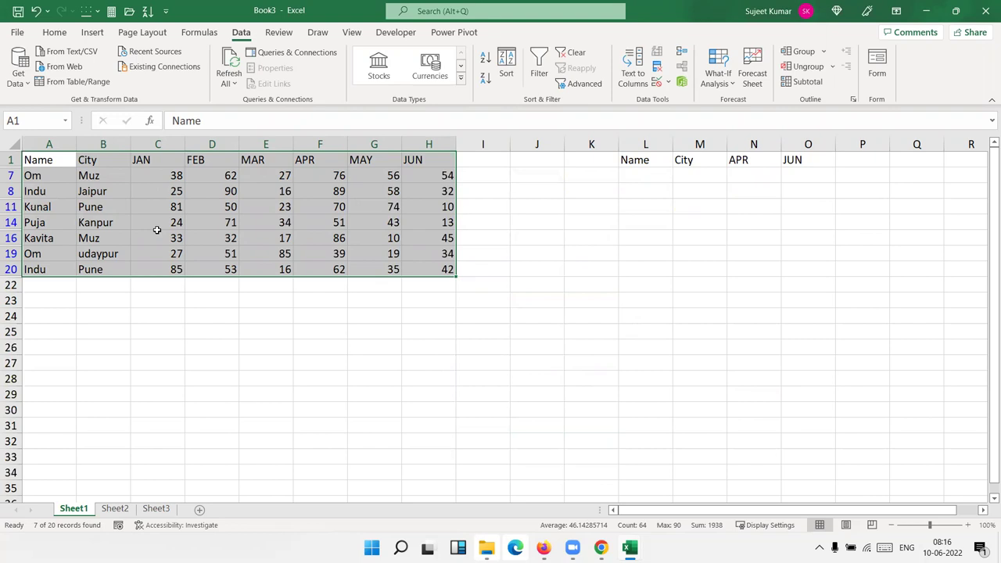
Show all 20 rows and copy the matching records to K7 with Advanced Filter.
key(ctrl+shift+l)
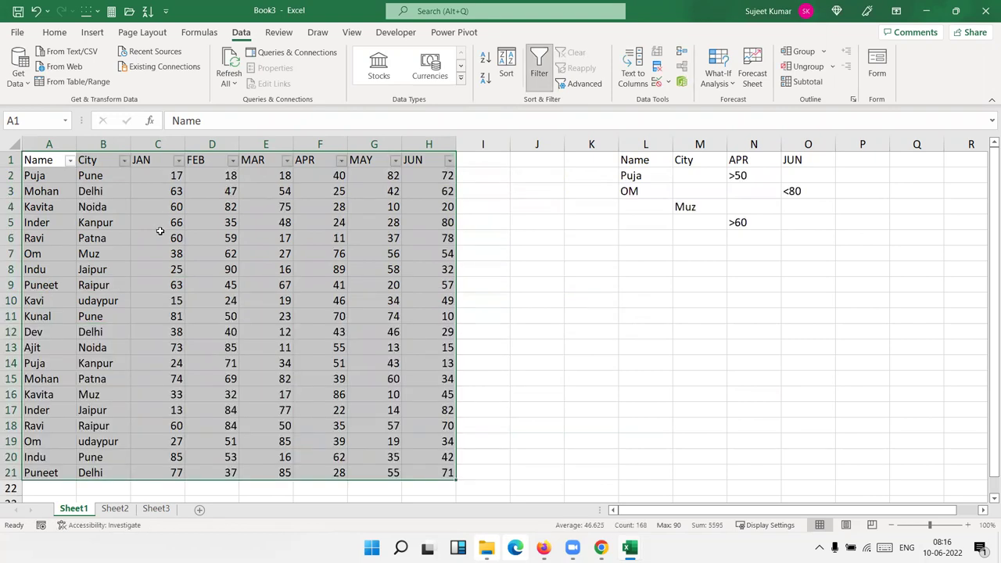
key(ctrl+t)
key(Escape)
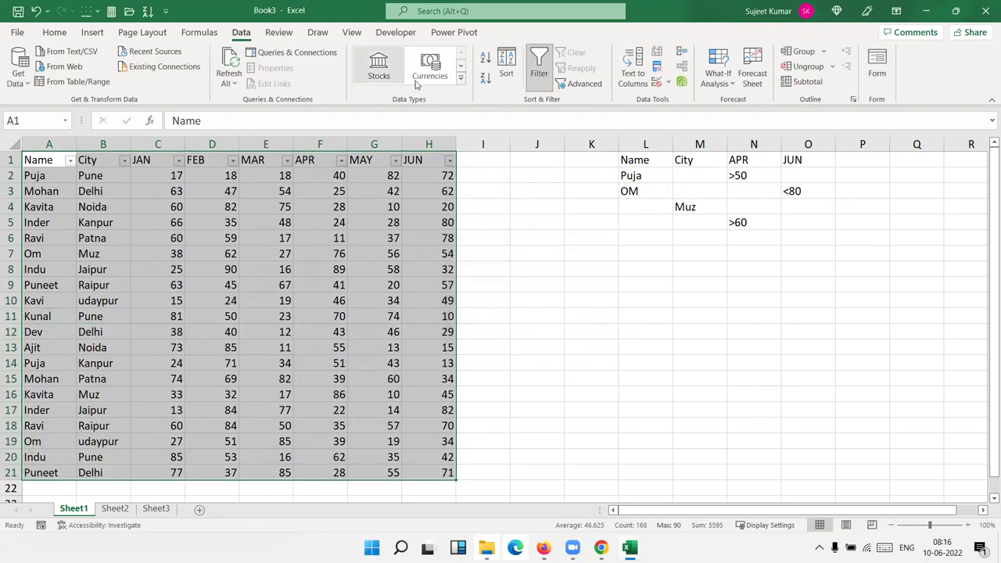
click(578, 84)
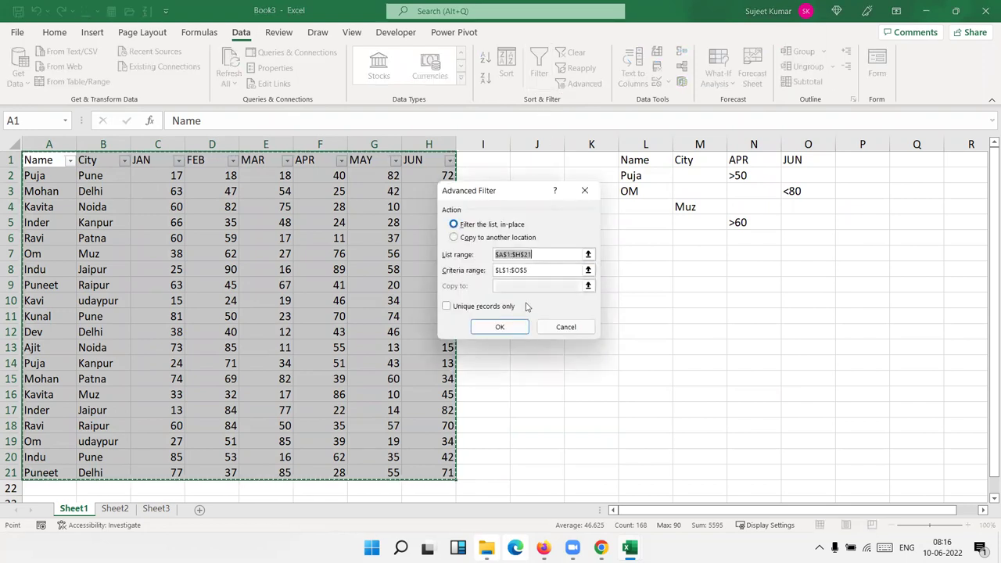
click(486, 239)
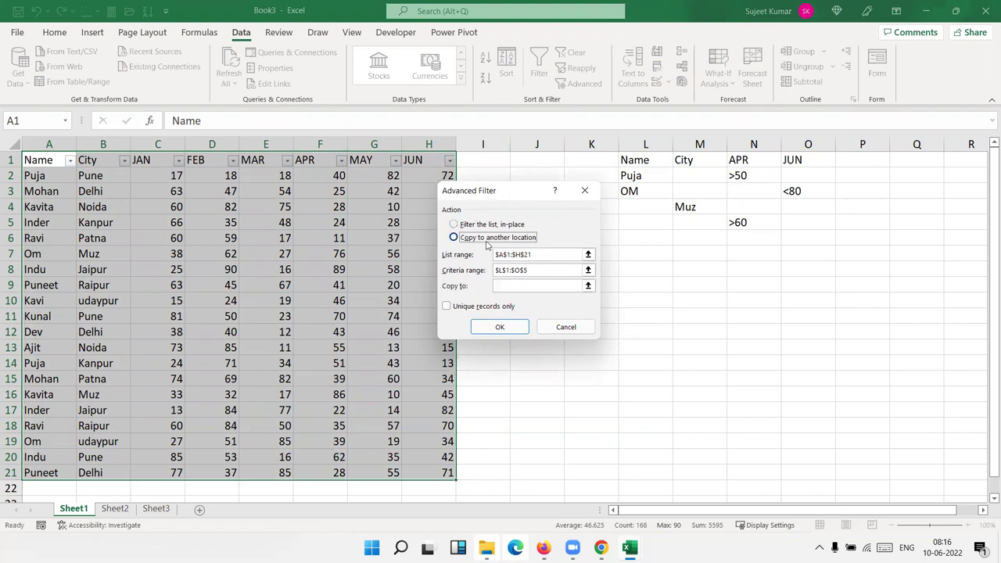
click(505, 285)
drag(484, 190, 401, 187)
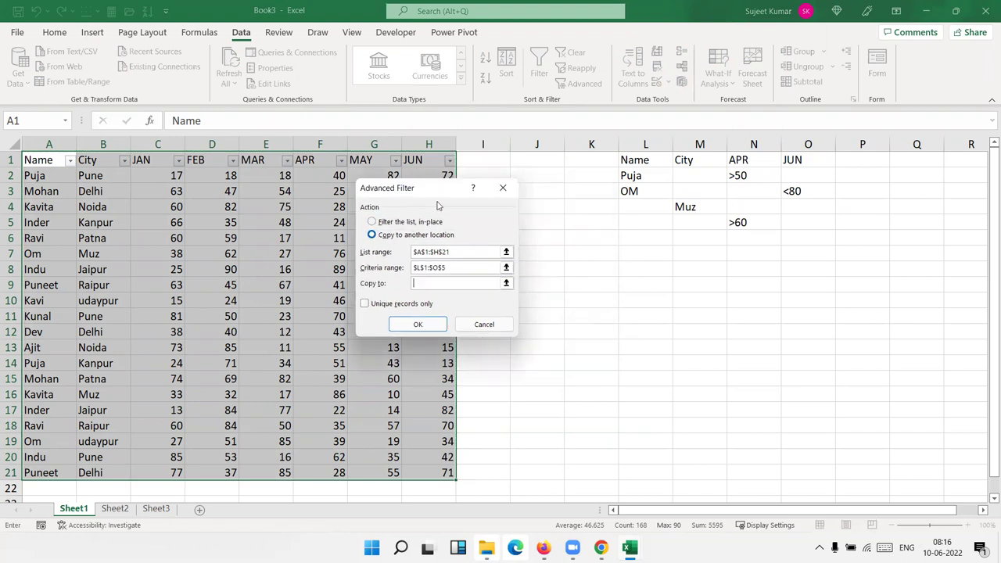
click(607, 255)
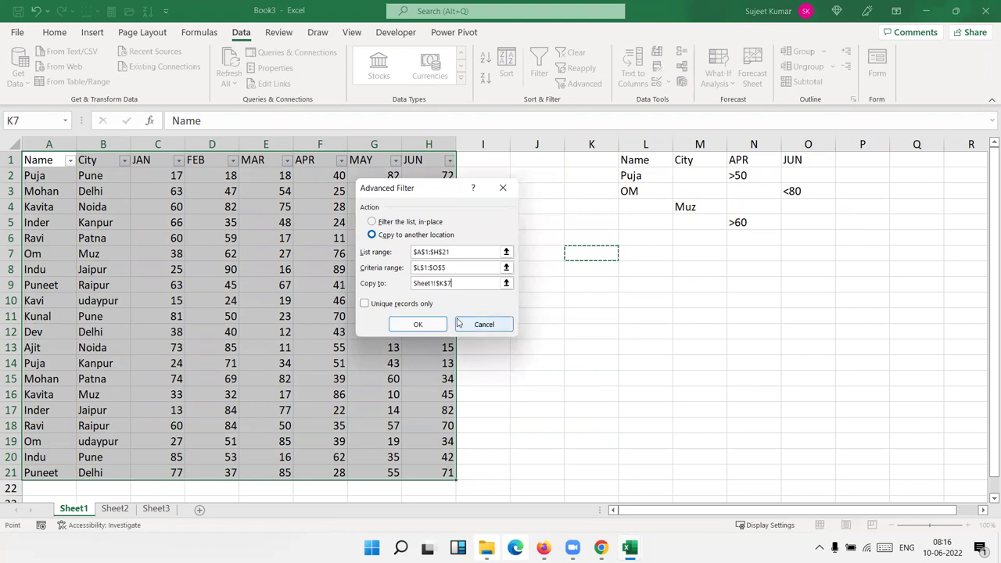
click(419, 325)
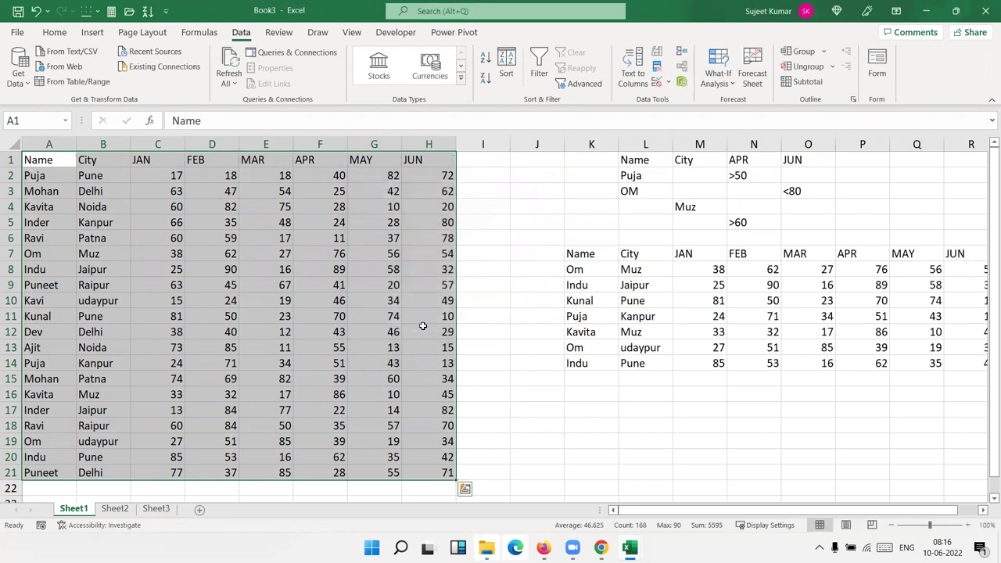
Delete the copied results block at K7:R14.
click(581, 257)
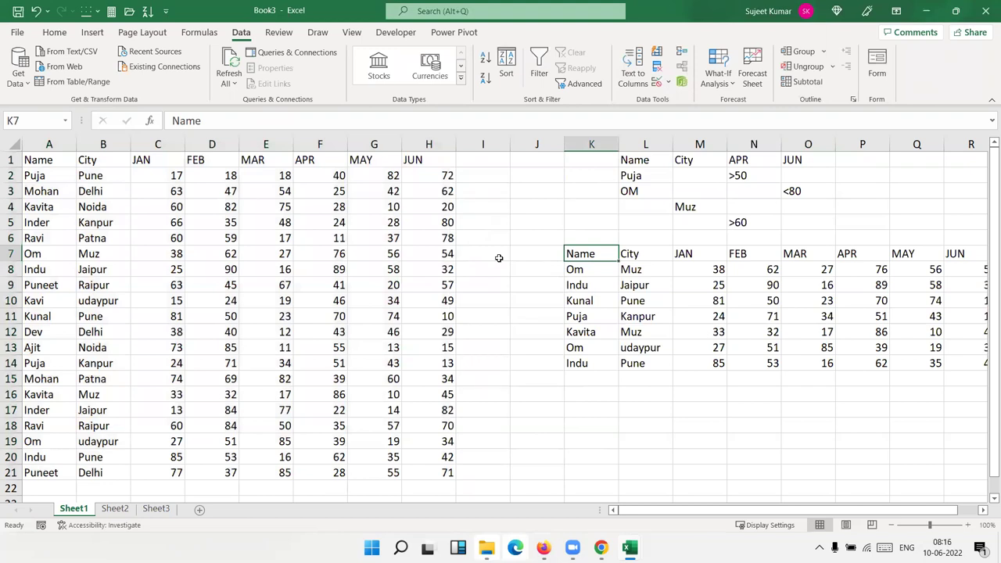
key(ctrl+a)
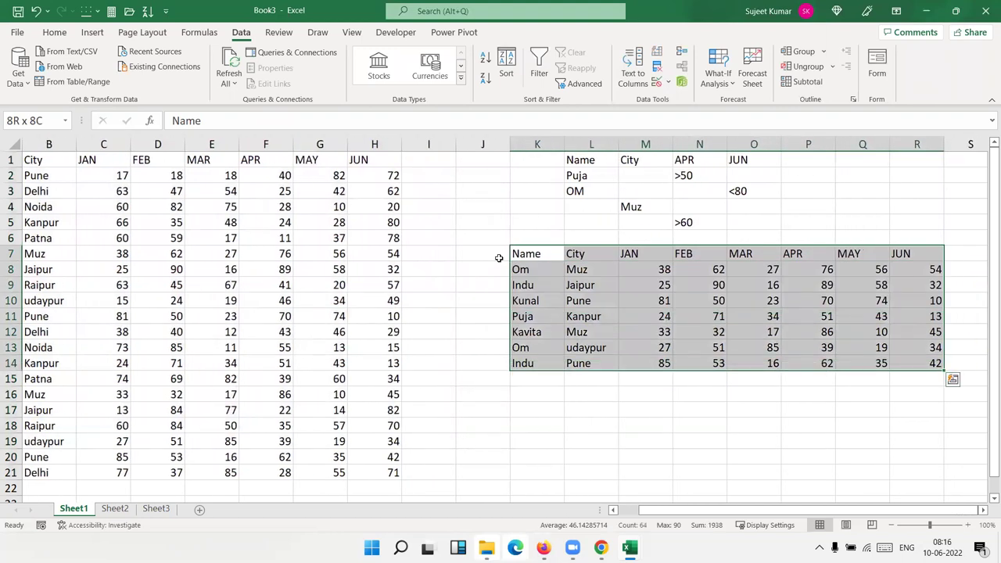
key(Delete)
key(ctrl+Left)
key(ctrl+Left)
key(Up)
key(ctrl+Up)
key(ctrl+a)
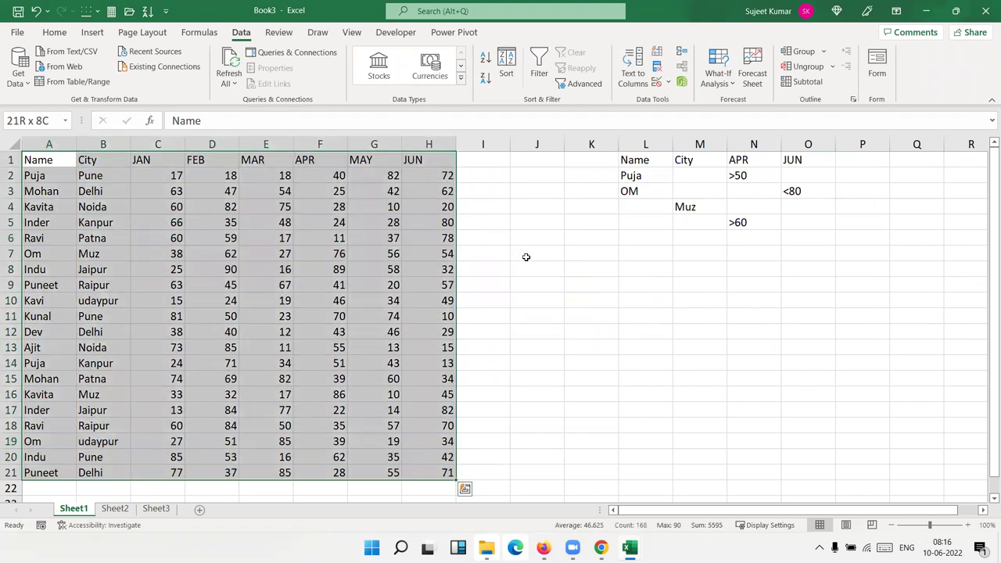
click(579, 83)
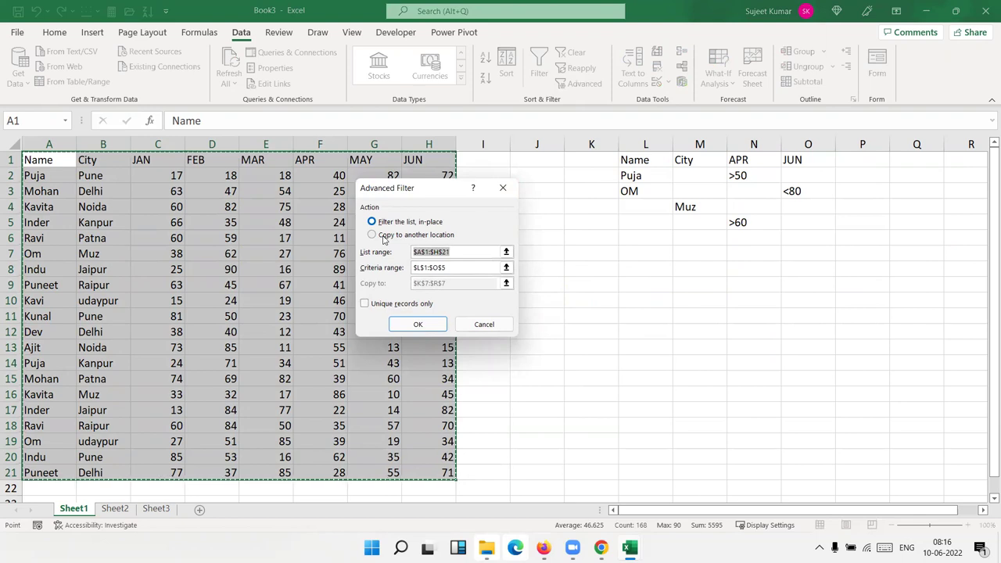
click(384, 235)
click(413, 284)
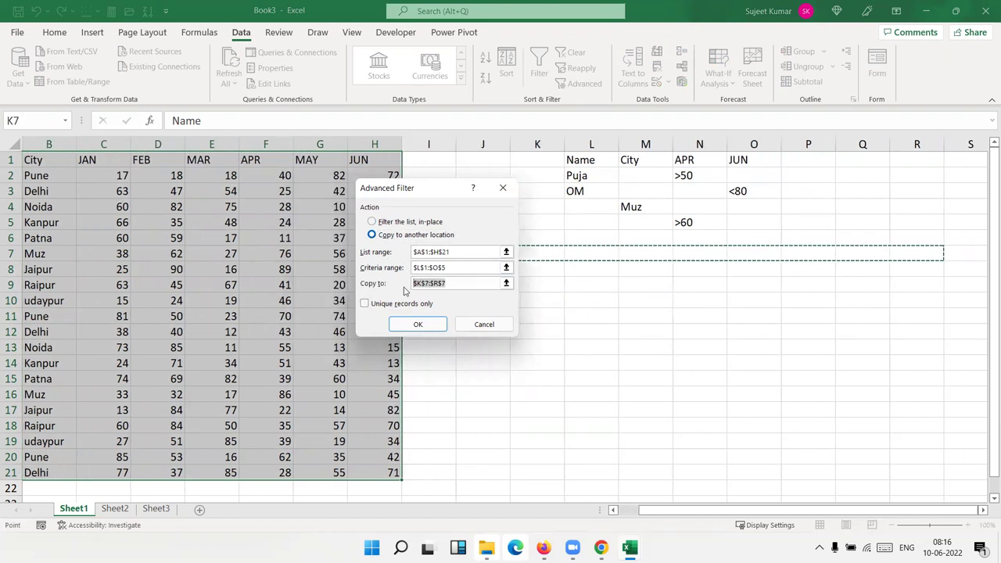
key(BackSpace)
click(115, 510)
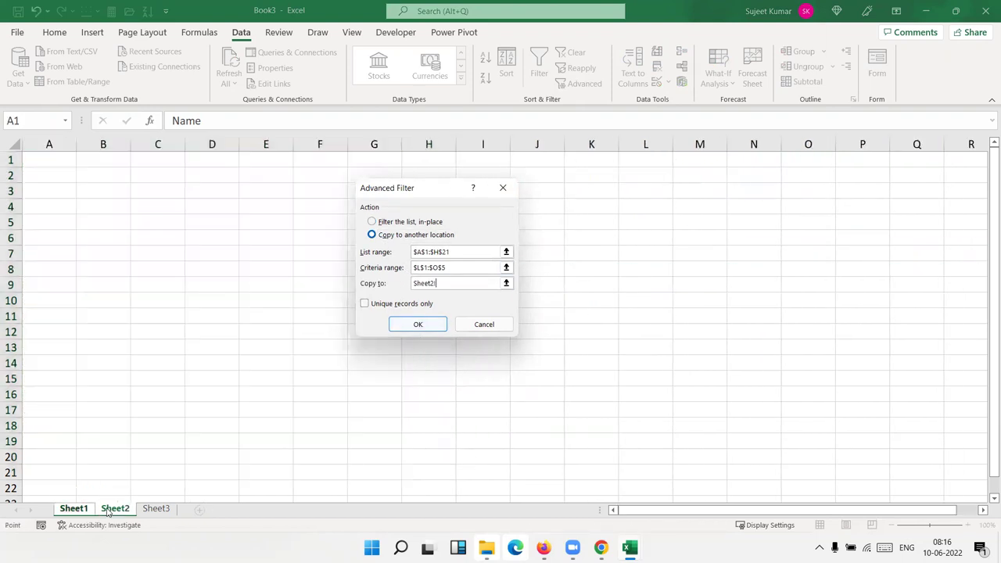
click(61, 162)
click(407, 326)
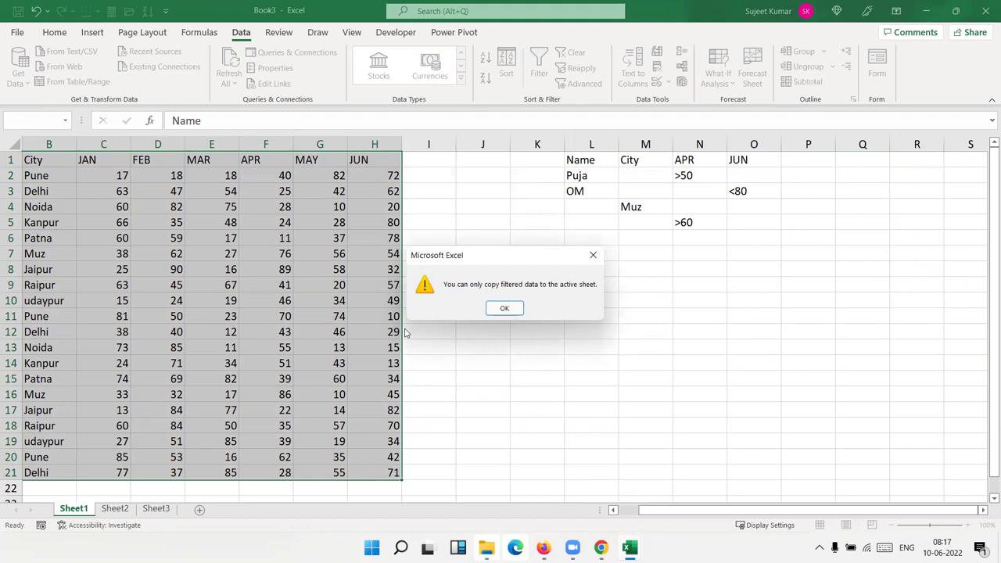
click(498, 310)
Copy the 7 matching records with headers to K7:R14 via Advanced Filter.
click(586, 83)
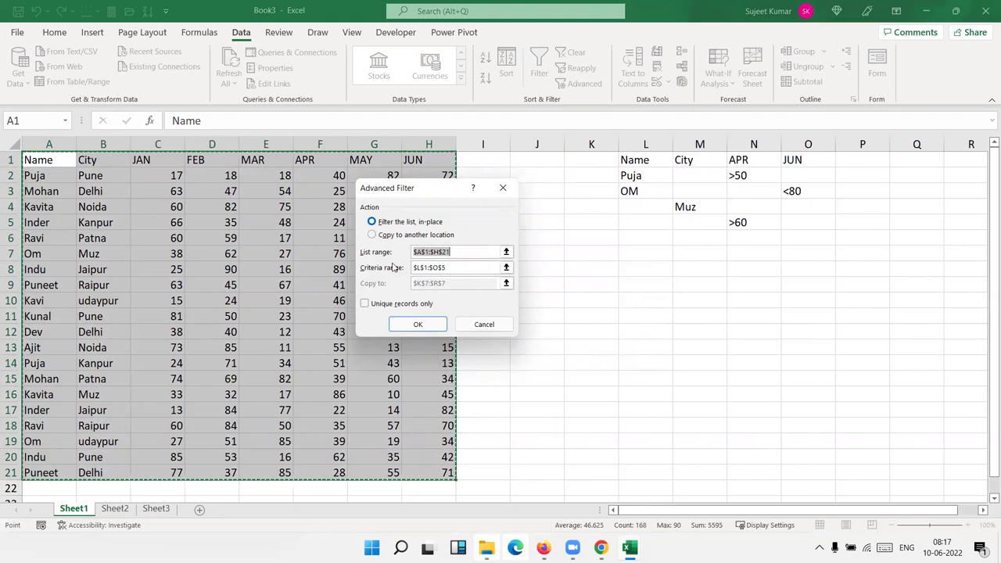
click(395, 235)
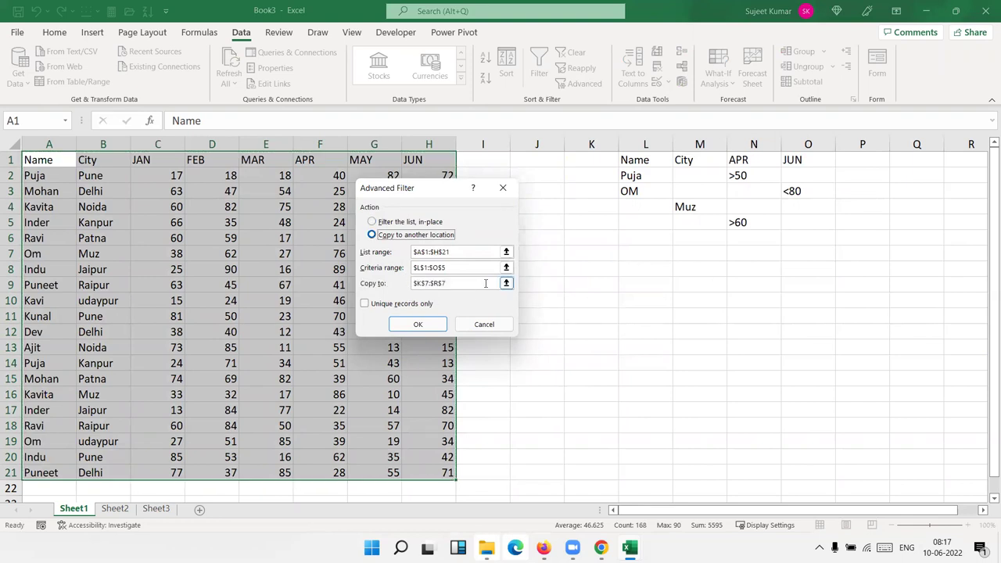
click(432, 328)
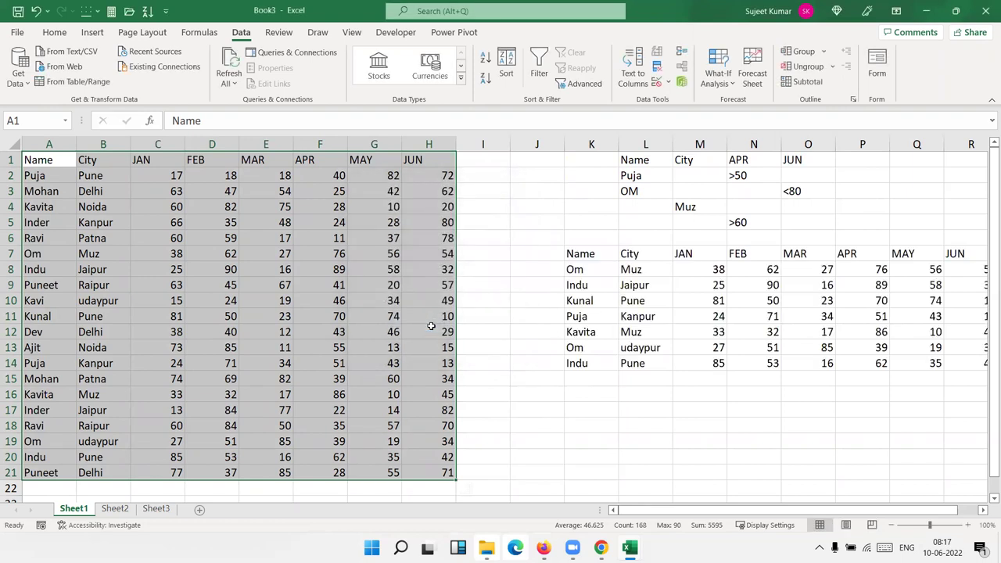
Copy the Name column A1:A21 from Sheet1 into Sheet2.
drag(57, 166, 57, 475)
key(ctrl+c)
click(129, 510)
key(ctrl+v)
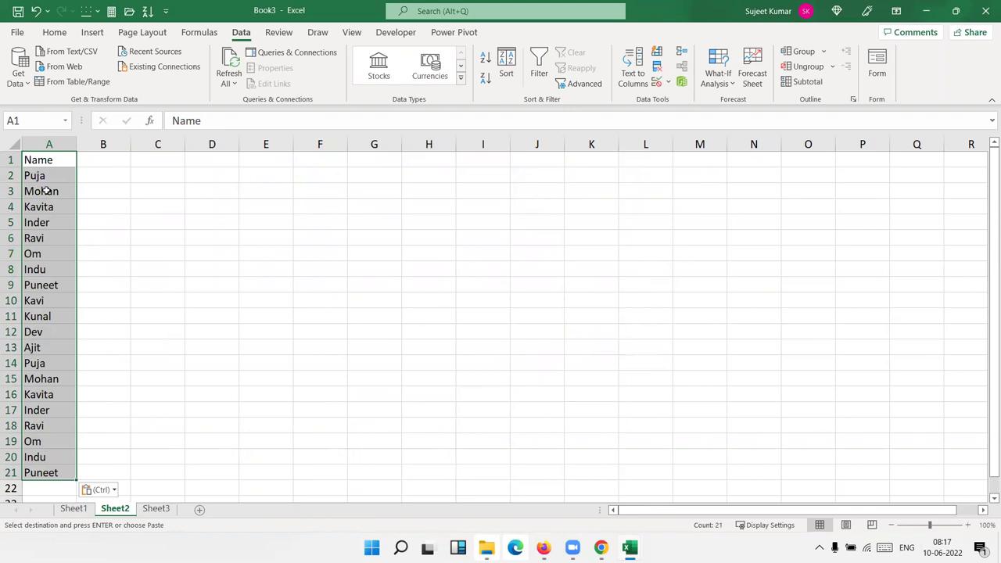
Paste the names A2:A21 twice more below the list on Sheet2.
drag(47, 191, 47, 178)
key(Up)
key(ctrl+shift+Down)
key(ctrl+c)
key(ctrl+Down)
key(Down)
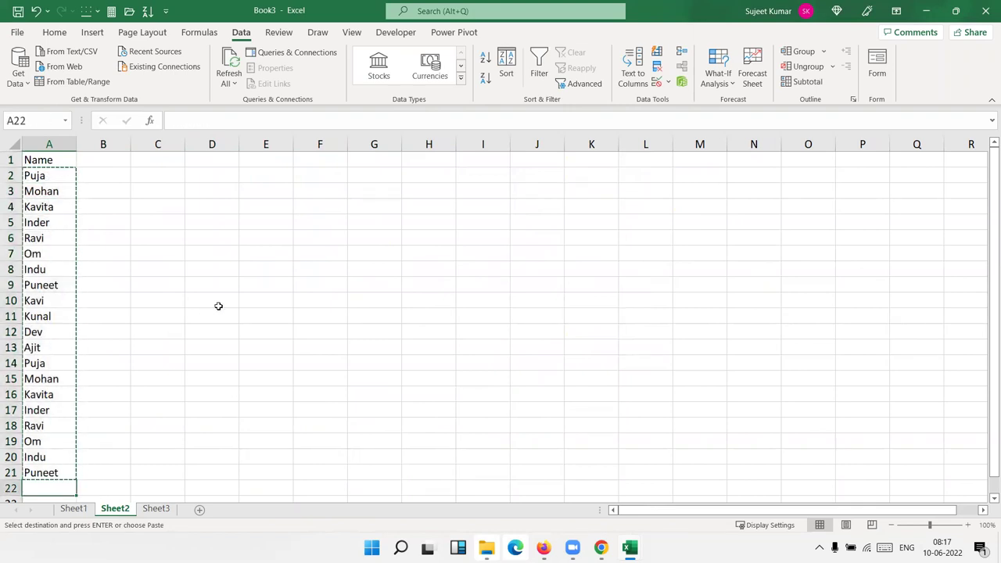
key(ctrl+v)
key(ctrl+Down)
key(Down)
key(ctrl+v)
key(ctrl+Up)
key(Escape)
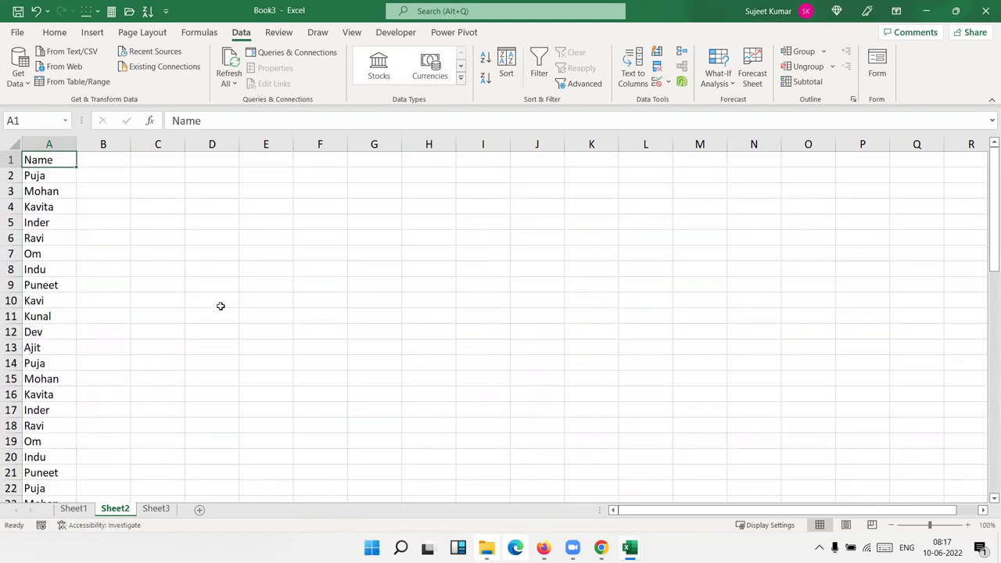
Begin a formula in D2 by typing =un.
key(Right)
key(Right)
key(Right)
key(Right)
key(Down)
key(Left)
text(=un)
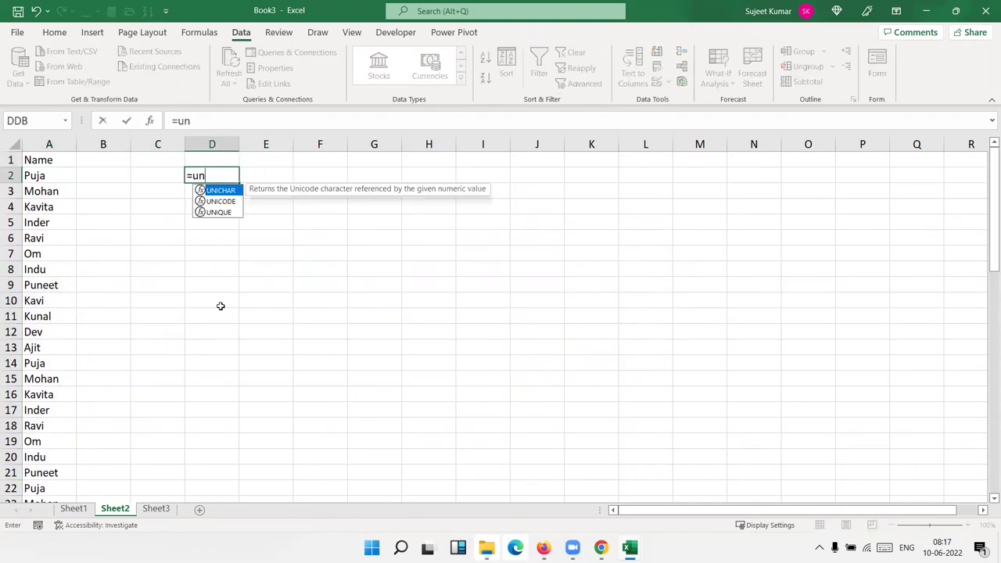
Enter =UNIQUE(A:A) in D2 to spill the unique names.
key(Down)
key(Down)
key(Tab)
key(Left)
key(Left)
key(Left)
key(ctrl+space)
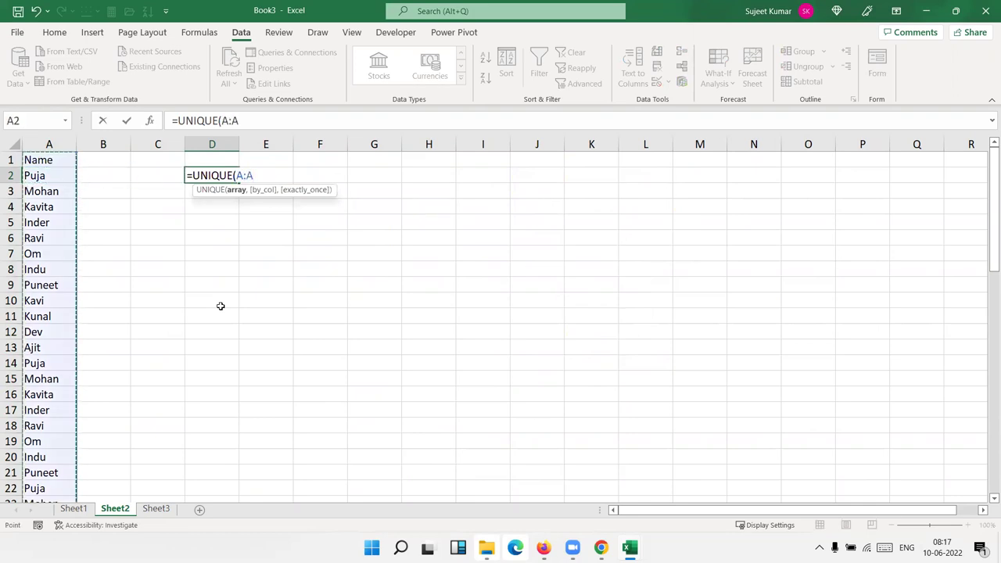
text())
key(Return)
Delete the spilled list in D2:D15 and select the Name list from A1 down.
key(Up)
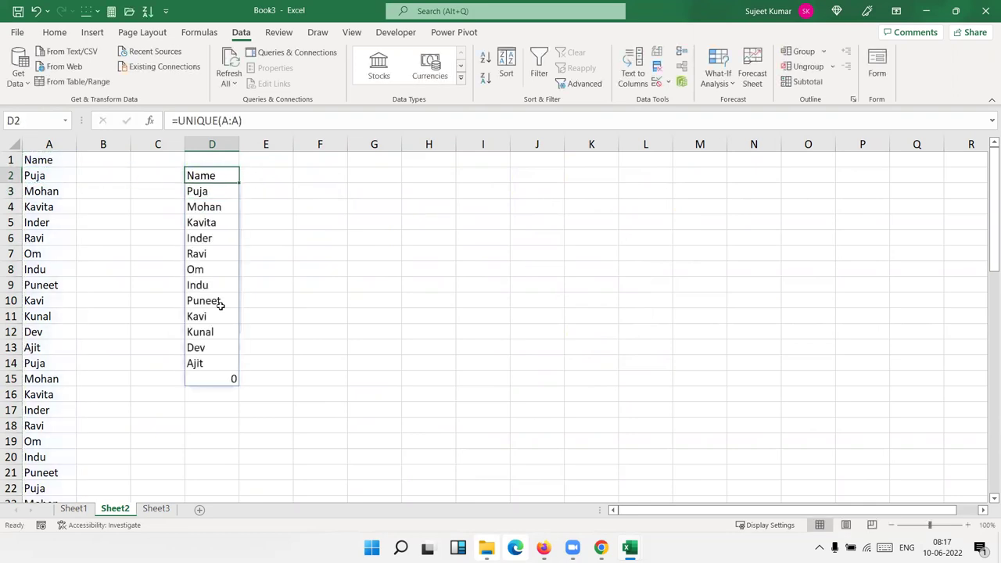
key(ctrl+shift+Down)
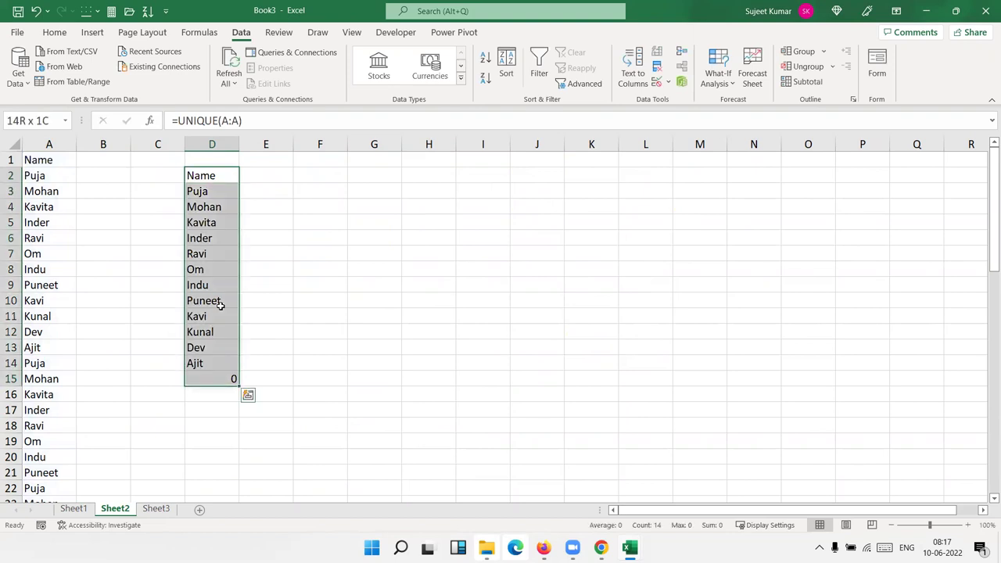
key(Delete)
key(Left)
key(Left)
key(Left)
key(Up)
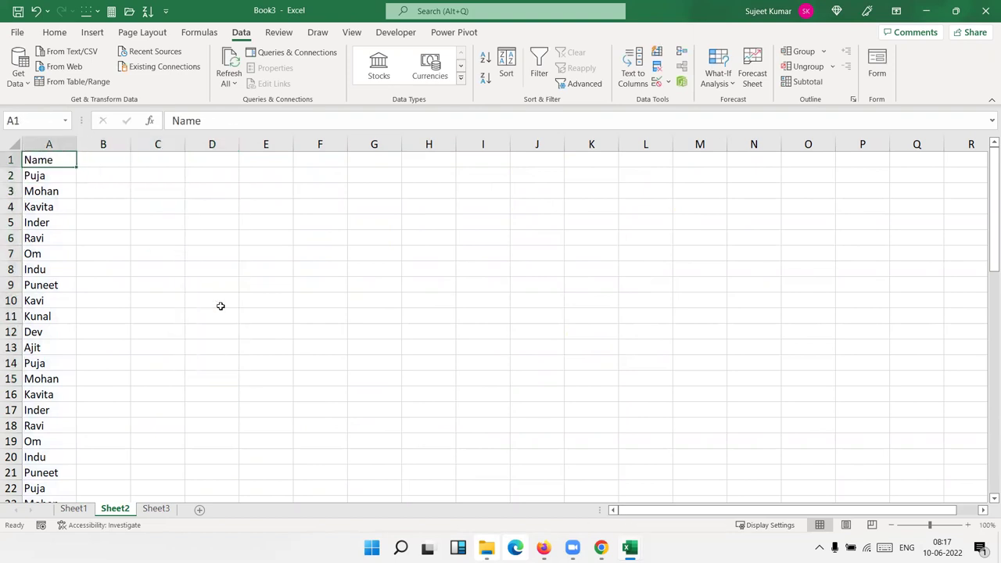
key(ctrl+shift+Down)
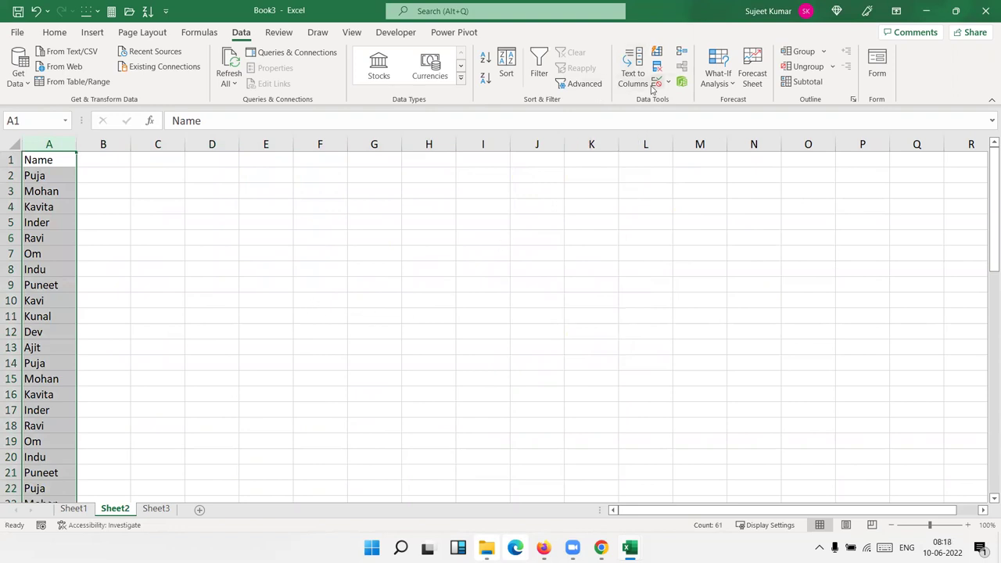
Dismiss the column-labels warning and select the Name list from A1 to its last entry.
click(585, 84)
click(457, 324)
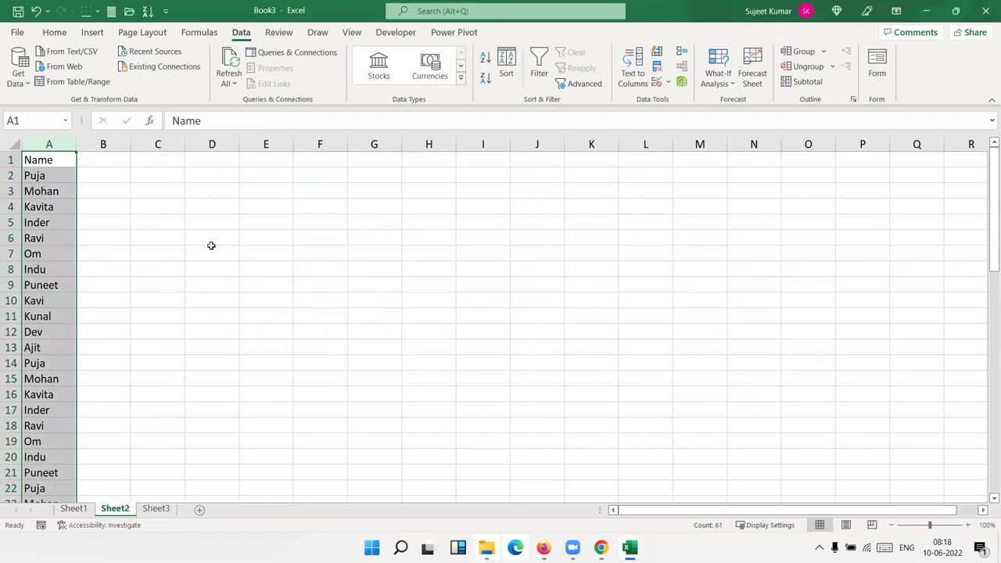
click(64, 162)
key(ctrl+shift+Down)
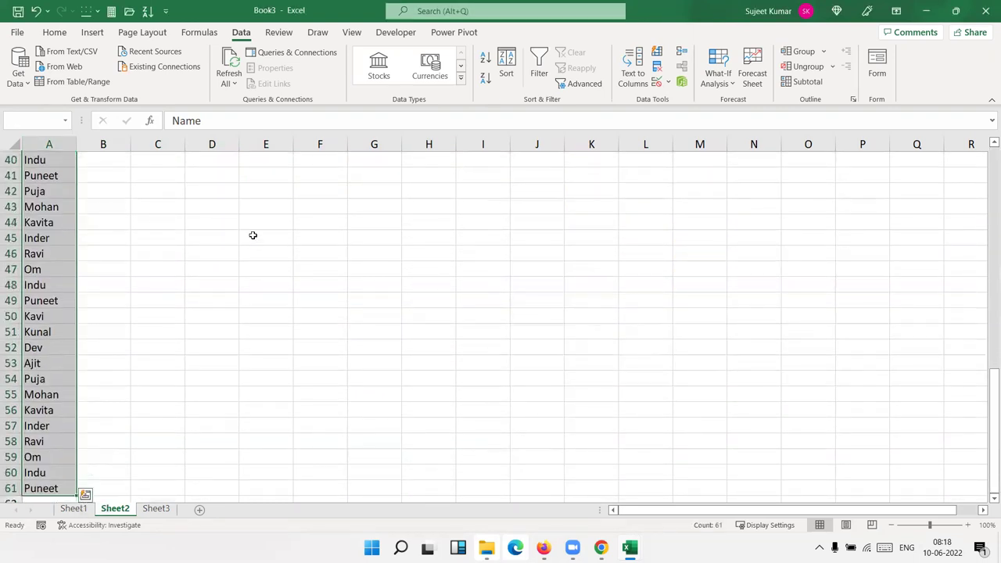
Filter the Name list in place to unique records only, then clear it with AutoFilter.
click(562, 83)
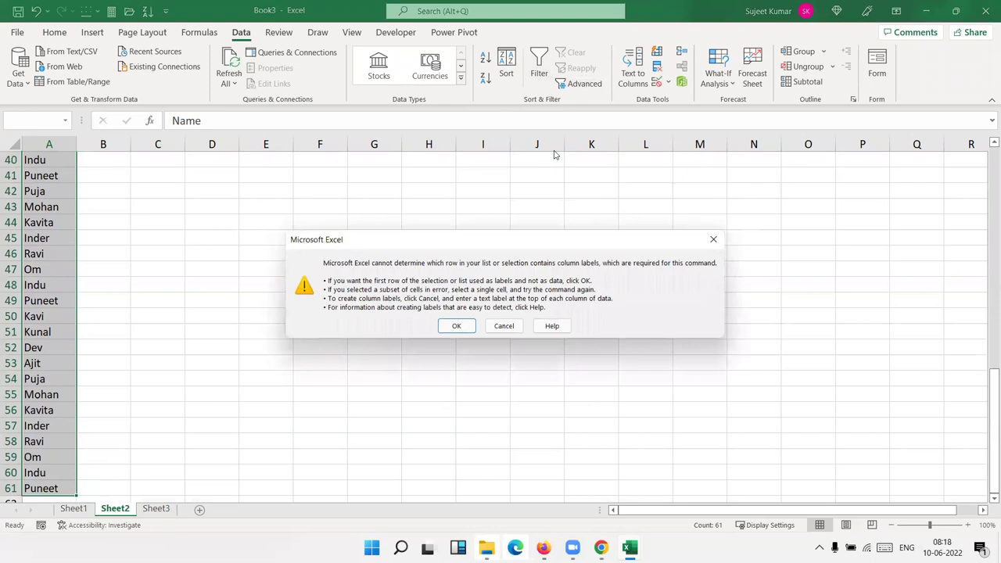
click(456, 326)
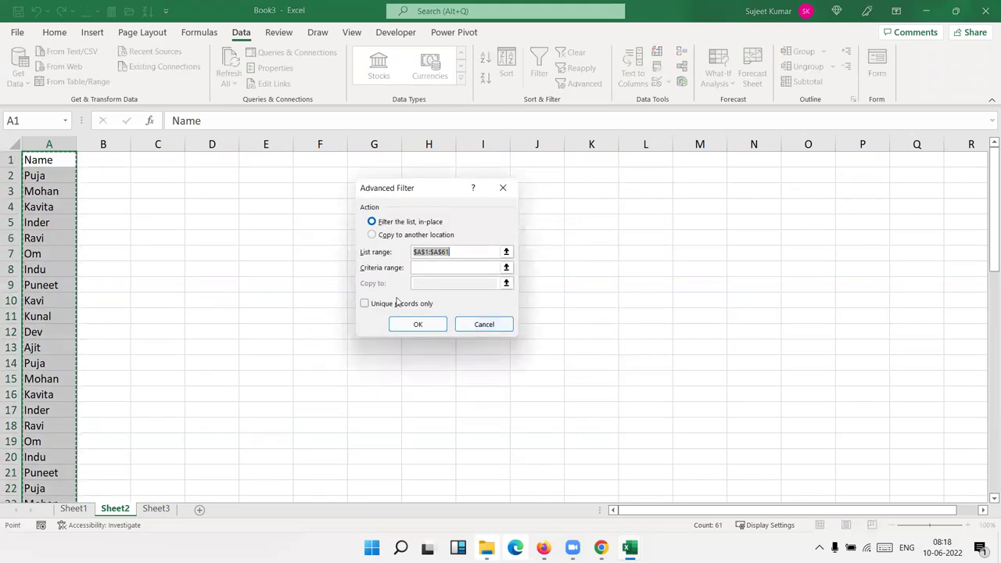
click(406, 236)
click(407, 225)
click(365, 303)
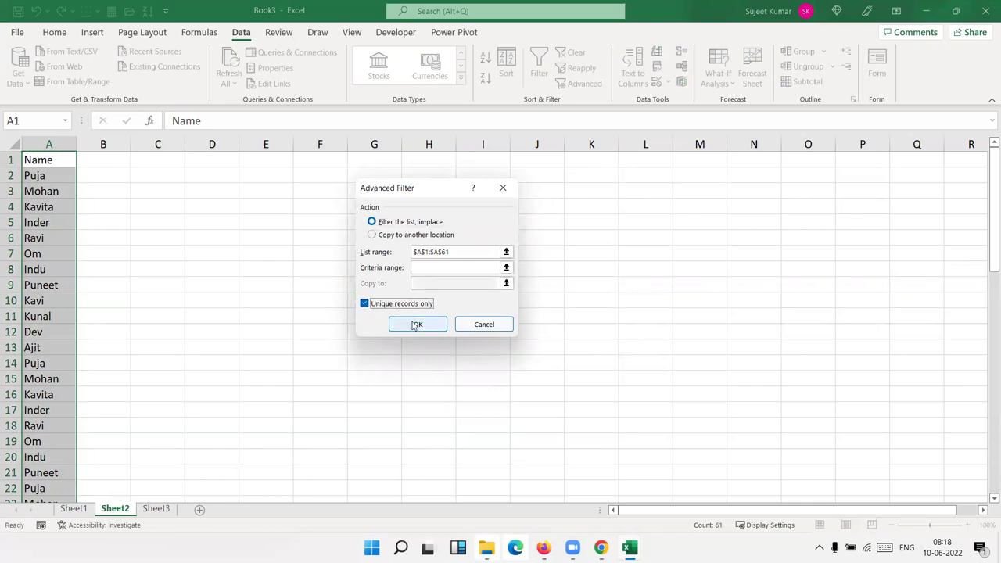
click(417, 324)
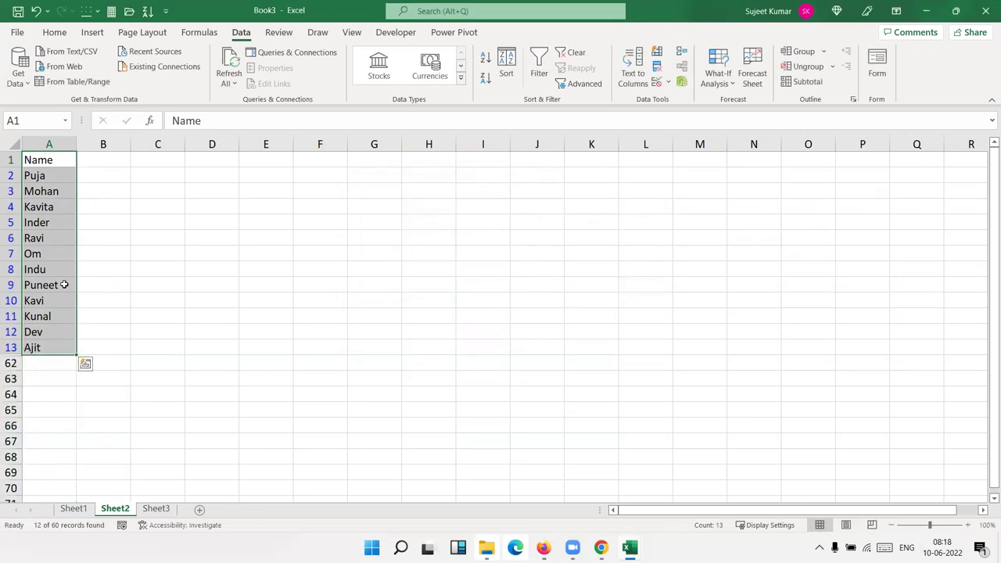
key(ctrl+shift+l)
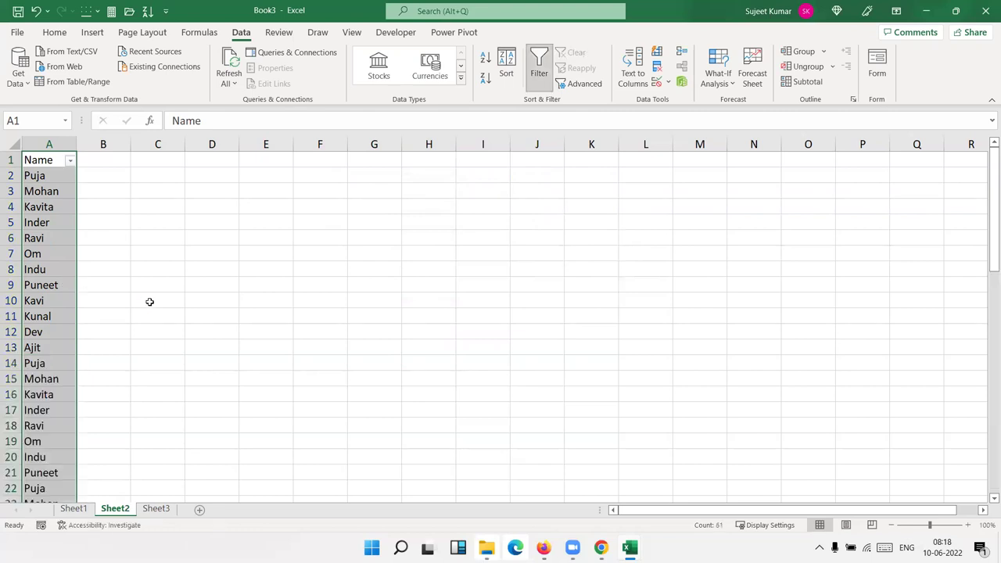
Set Advanced Filter to copy the Name list to another location, accepting column labels.
key(ctrl+q)
key(Escape)
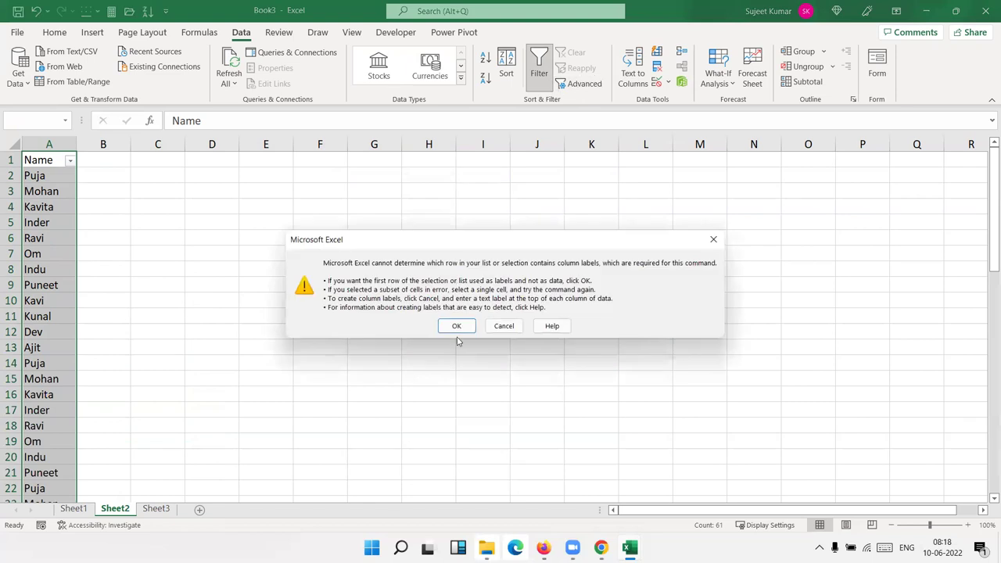
click(457, 327)
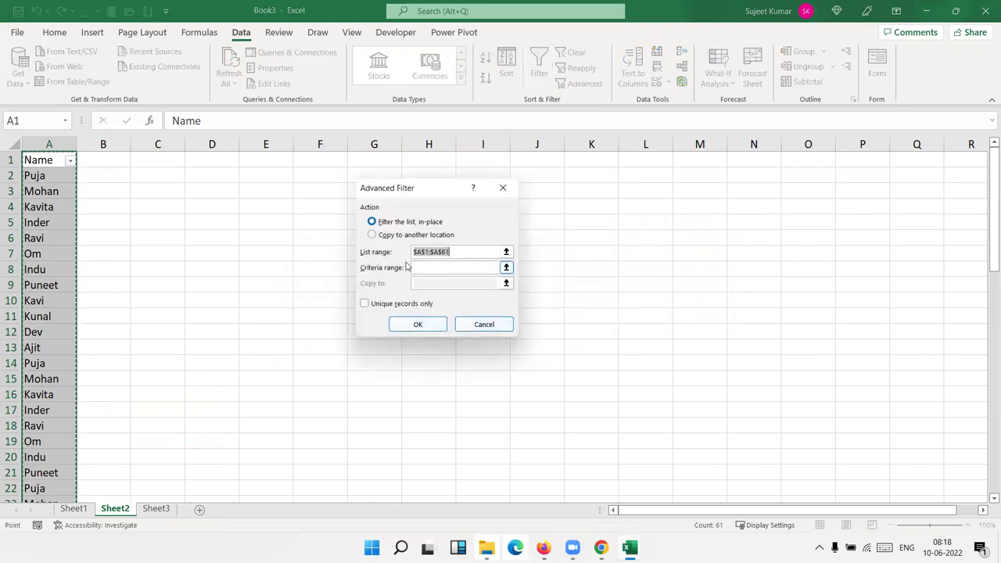
click(406, 235)
click(419, 267)
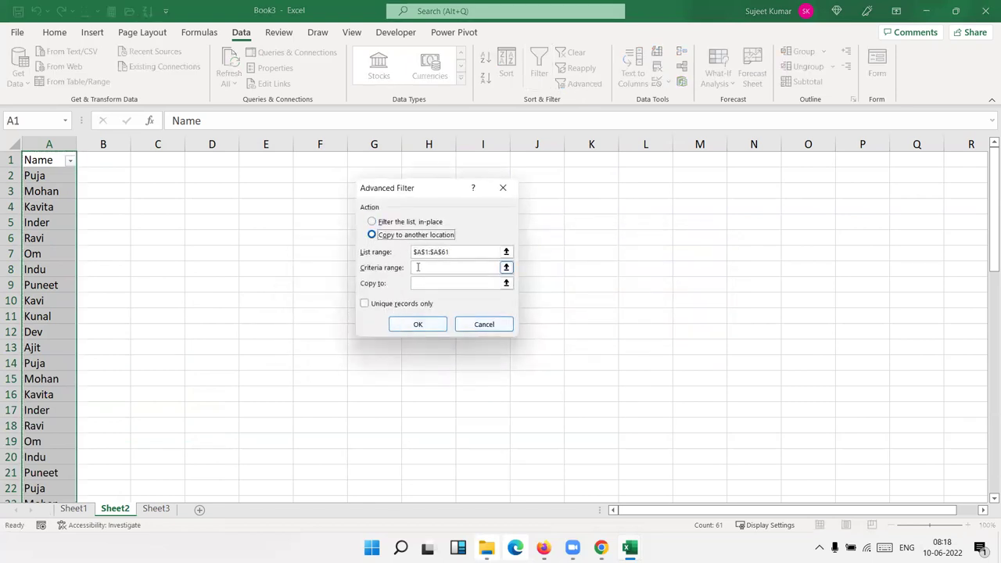
click(271, 179)
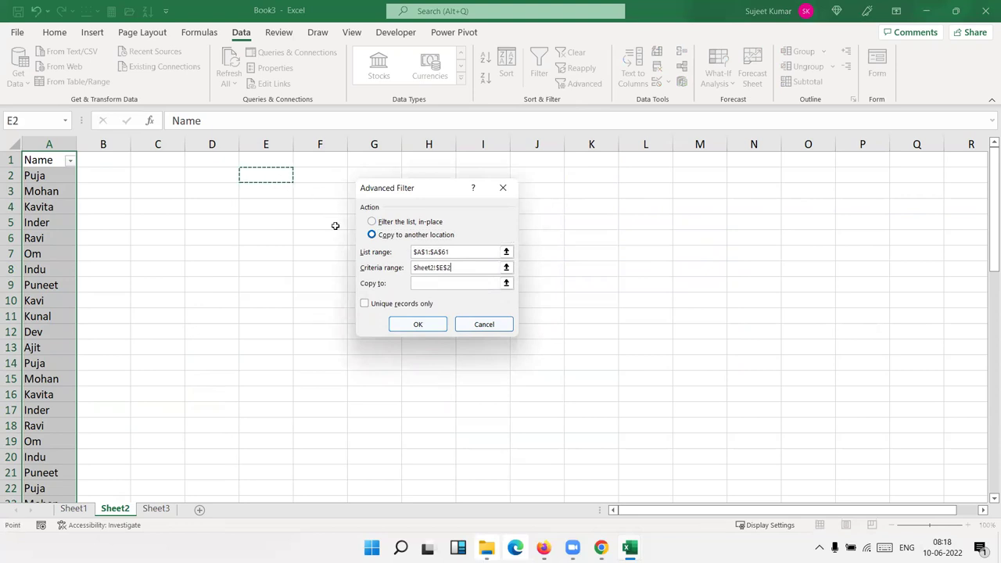
Copy unique names to D2 with no criteria range, then clear column D.
click(436, 268)
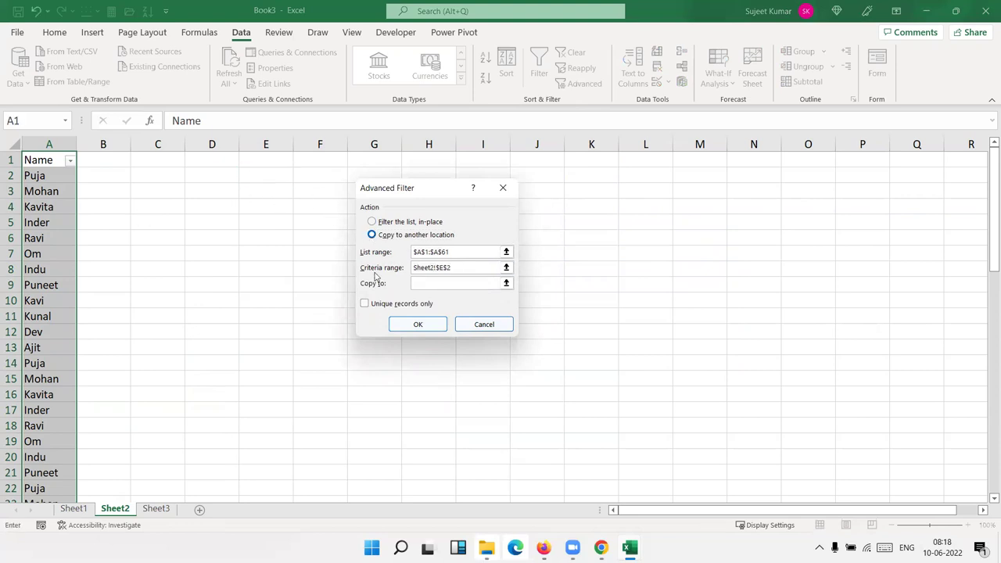
key(BackSpace)
key(BackSpace)
key(BackSpace)
click(426, 284)
click(227, 174)
click(371, 305)
click(417, 327)
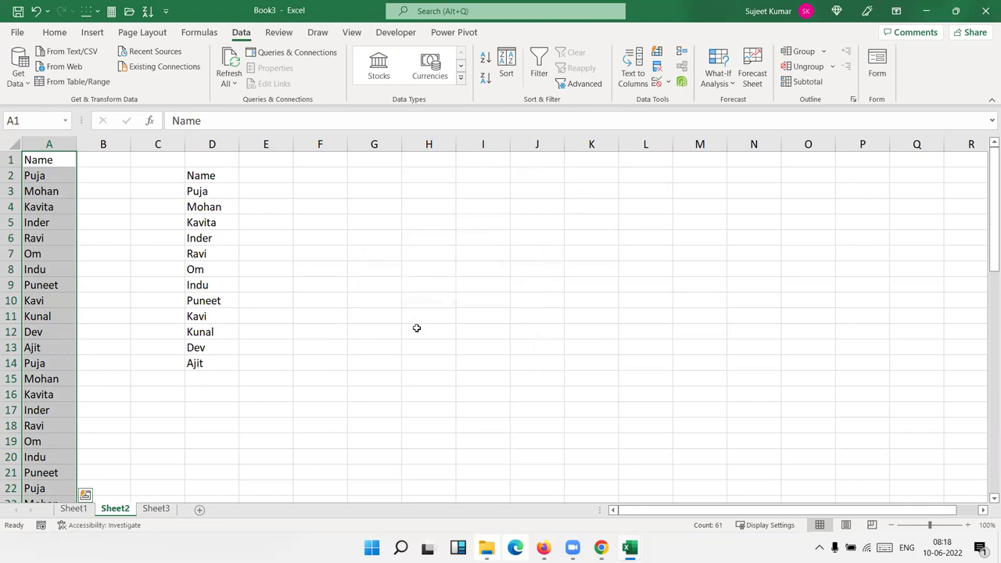
click(213, 144)
key(Delete)
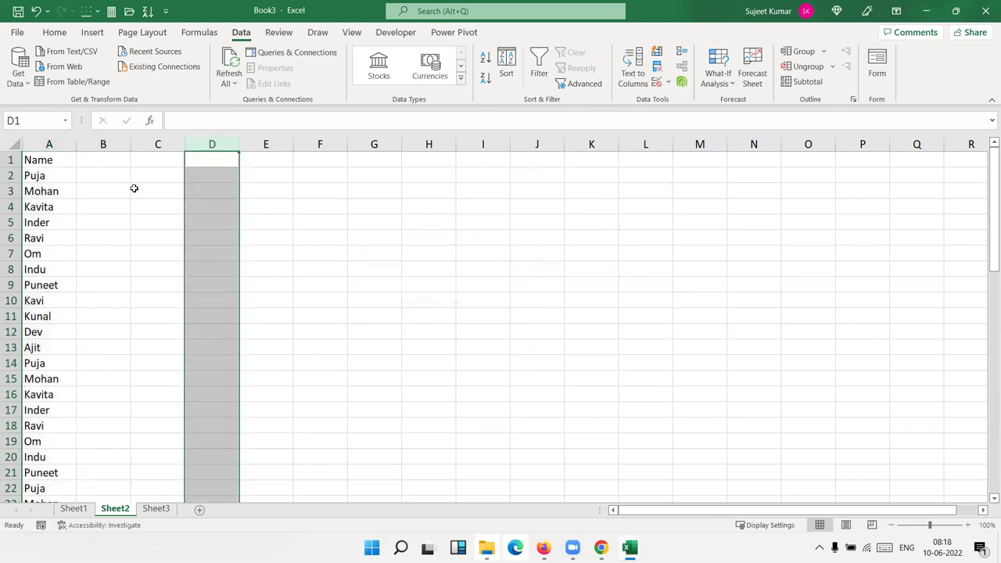
Remove duplicates from column A, deleting 48 and keeping 13 unique names.
click(39, 147)
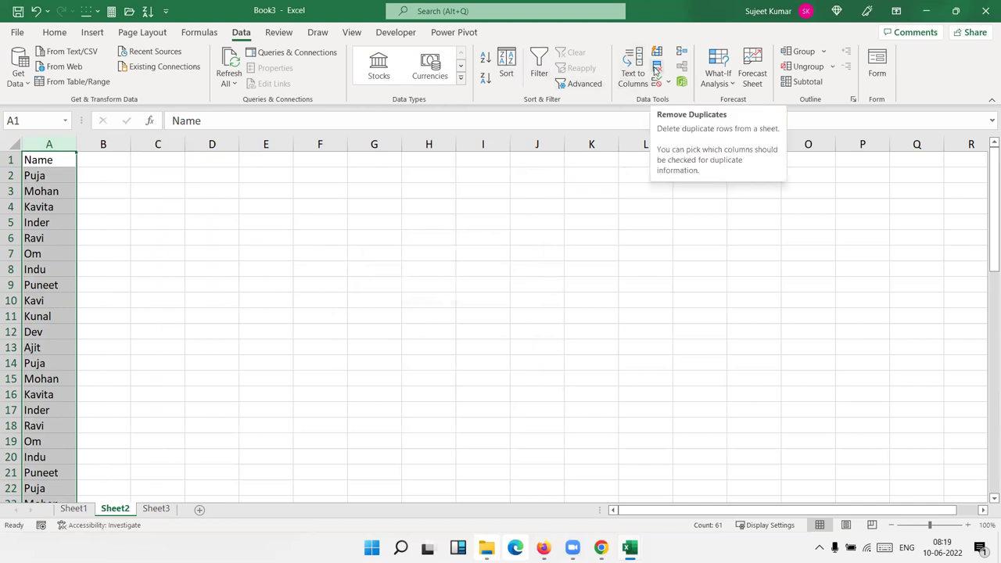
click(656, 70)
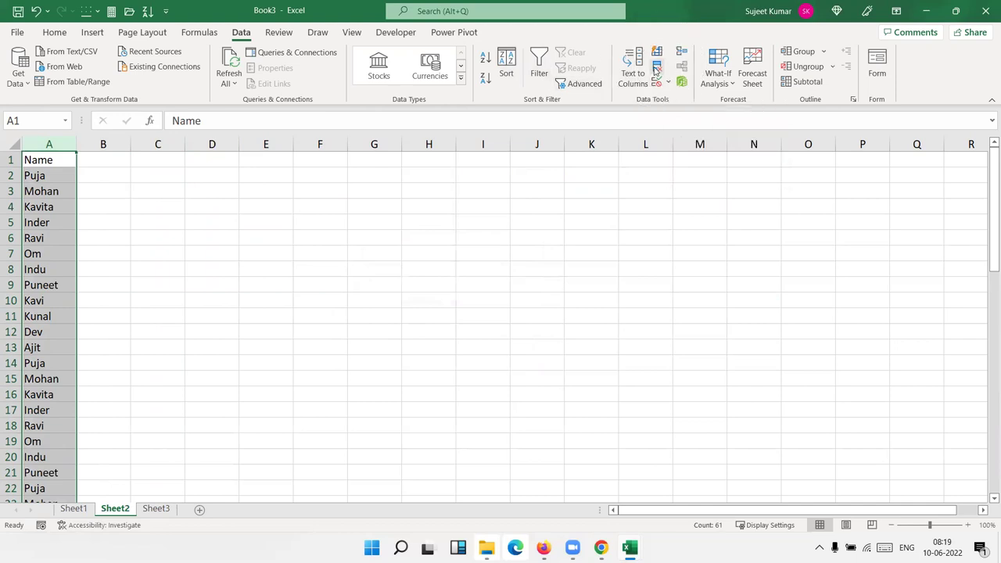
click(655, 69)
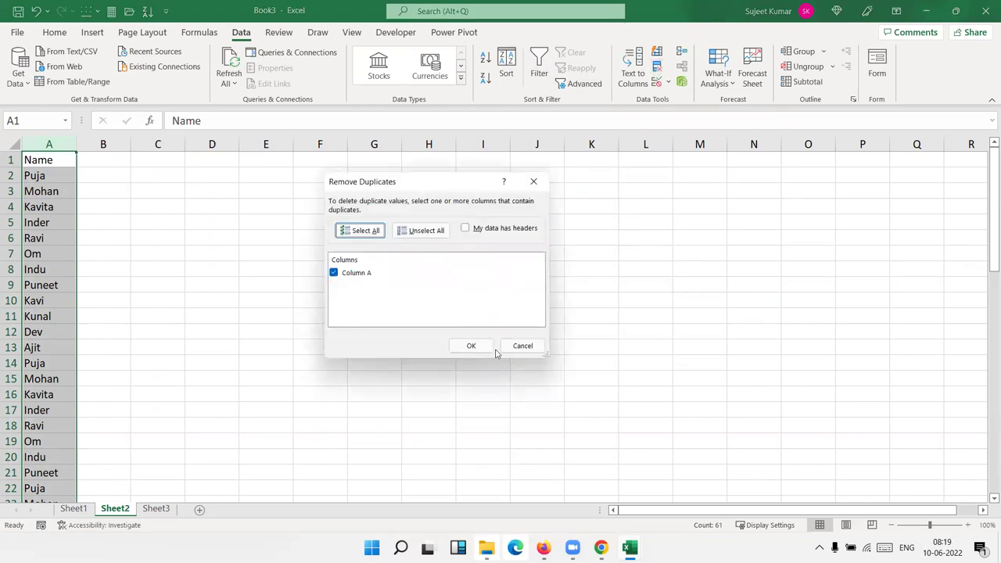
click(472, 348)
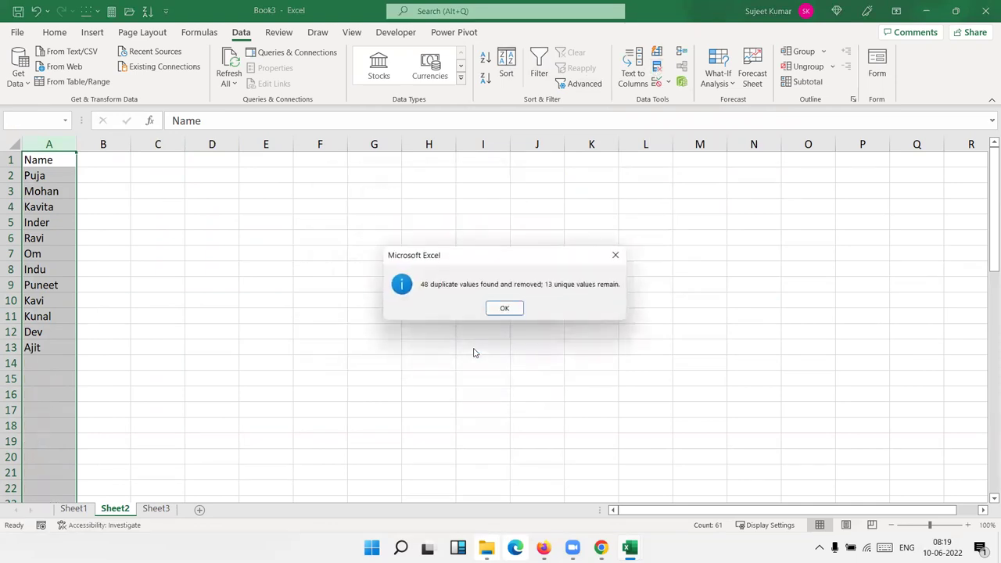
click(502, 309)
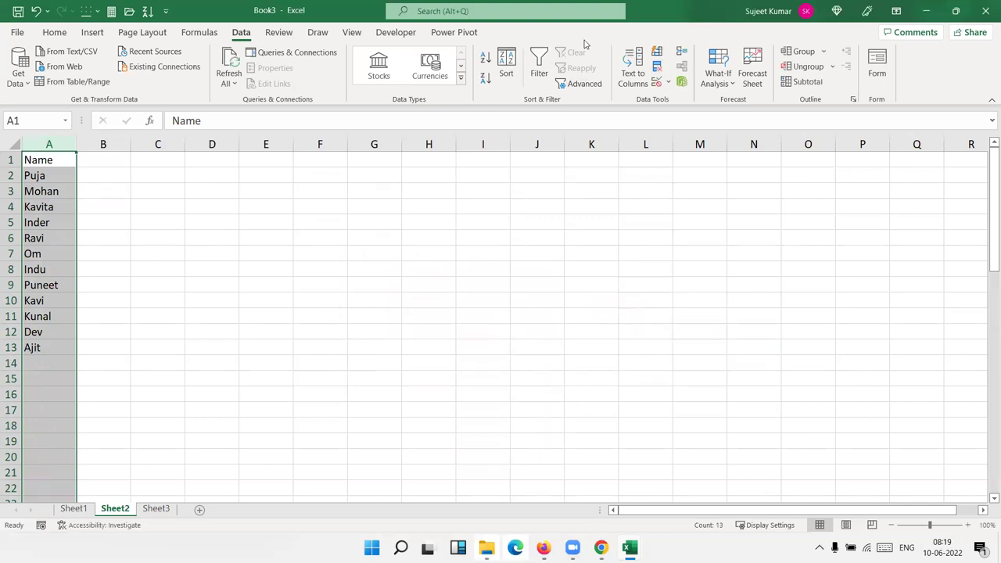